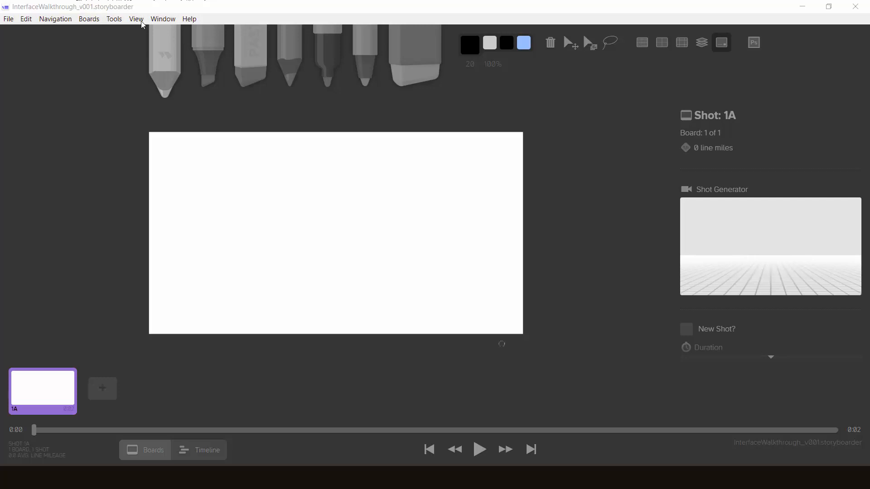
click(183, 3)
click(9, 19)
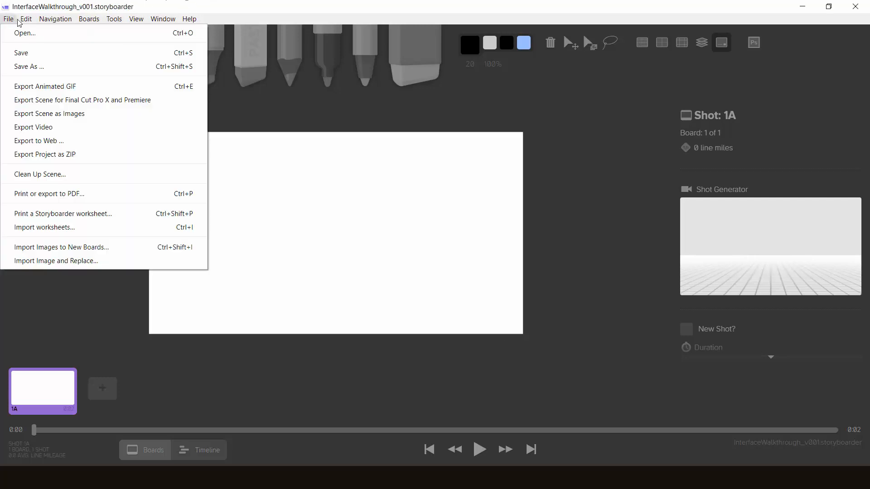
mouse_move(81, 22)
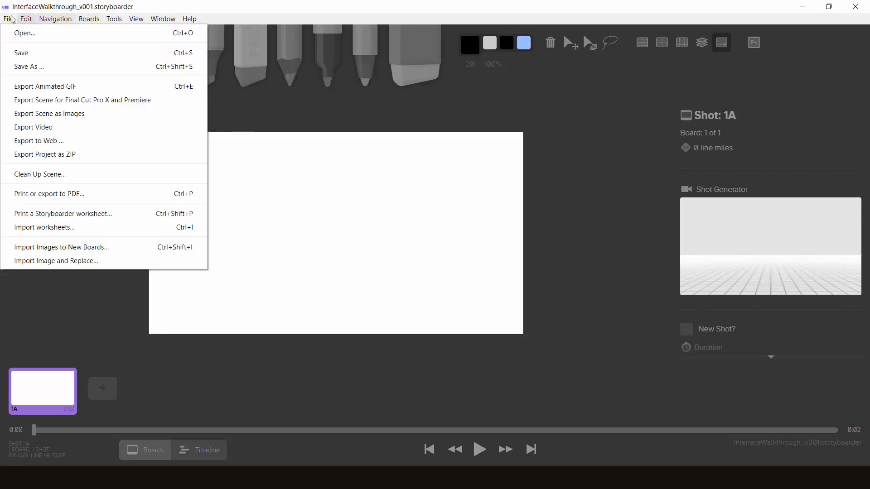
mouse_move(54, 21)
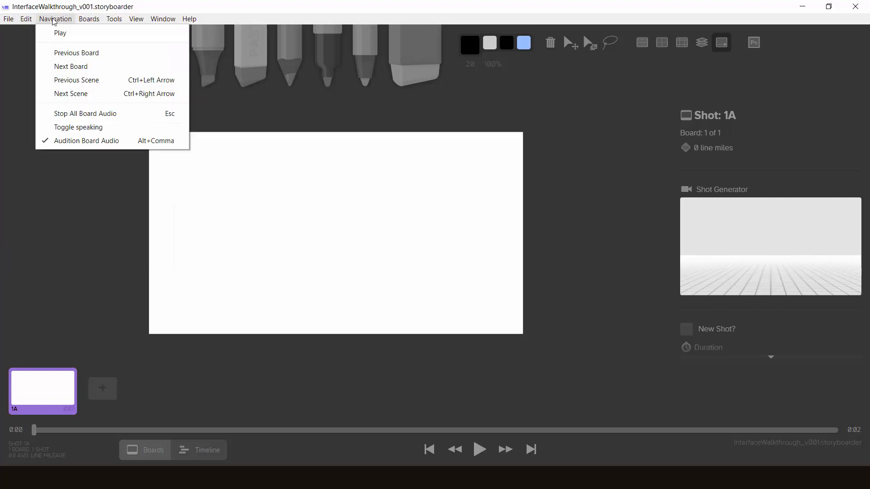
click(126, 3)
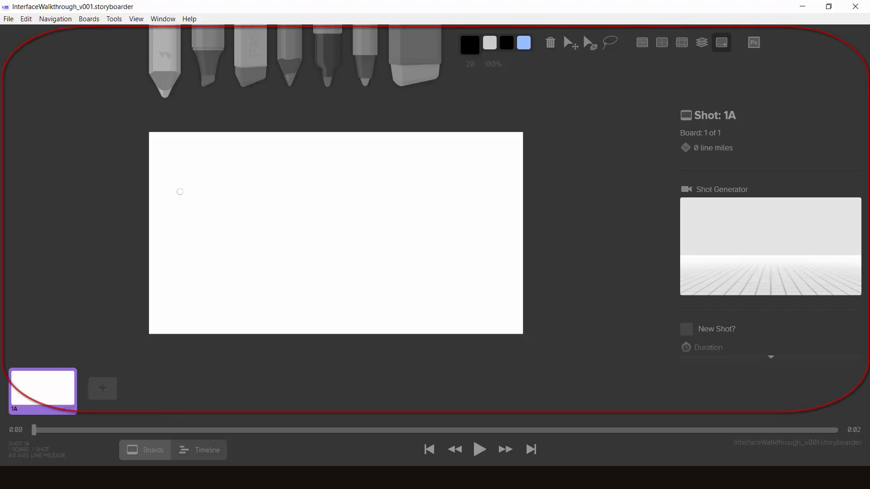
- Open the key commands overview, examine the keyboard map of available commands, and close it
click(171, 19)
mouse_move(191, 24)
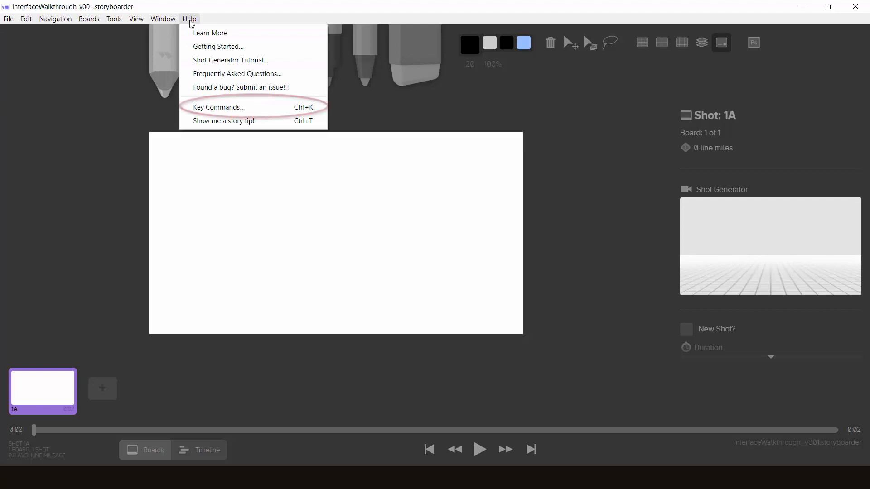
click(243, 108)
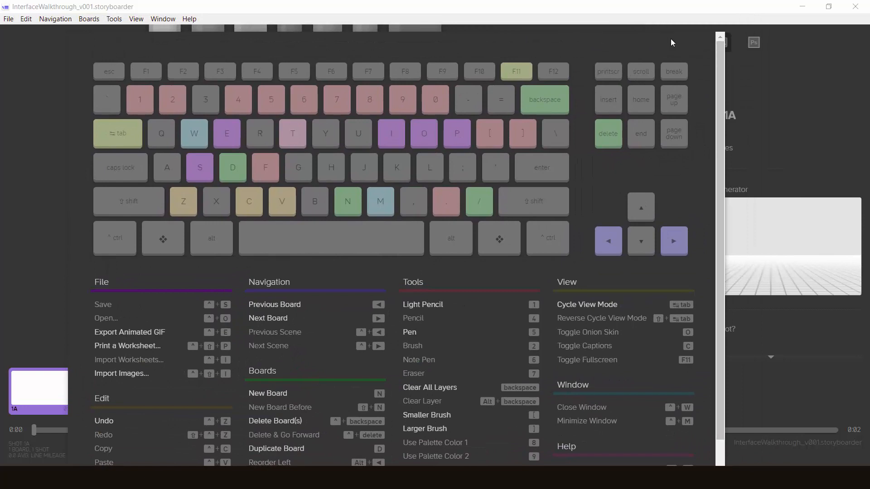
drag(702, 39, 634, 30)
click(774, 170)
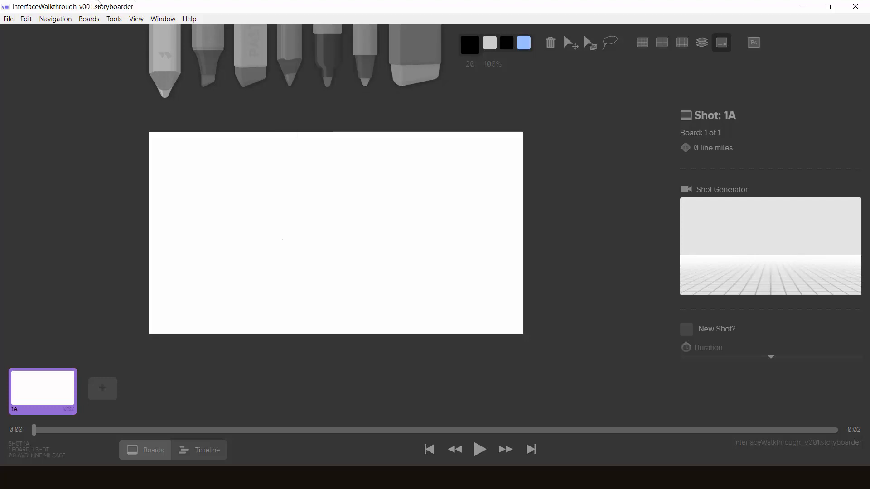
click(89, 20)
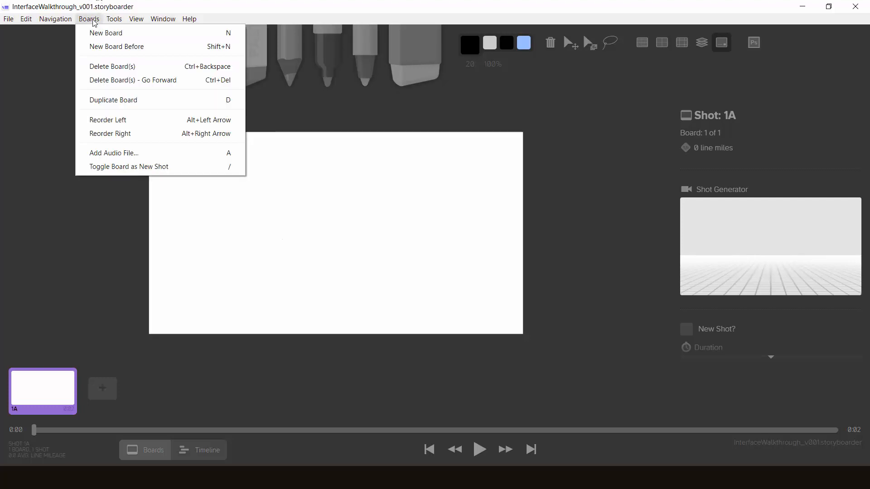
mouse_move(117, 25)
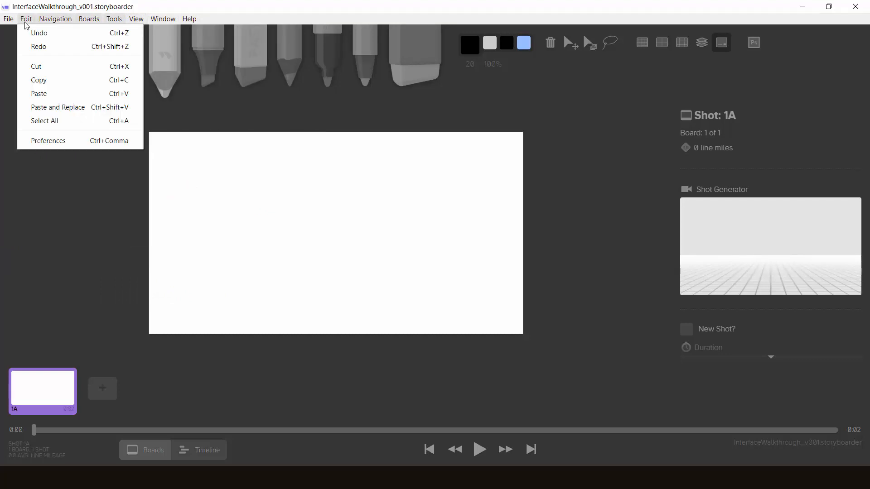
mouse_move(86, 22)
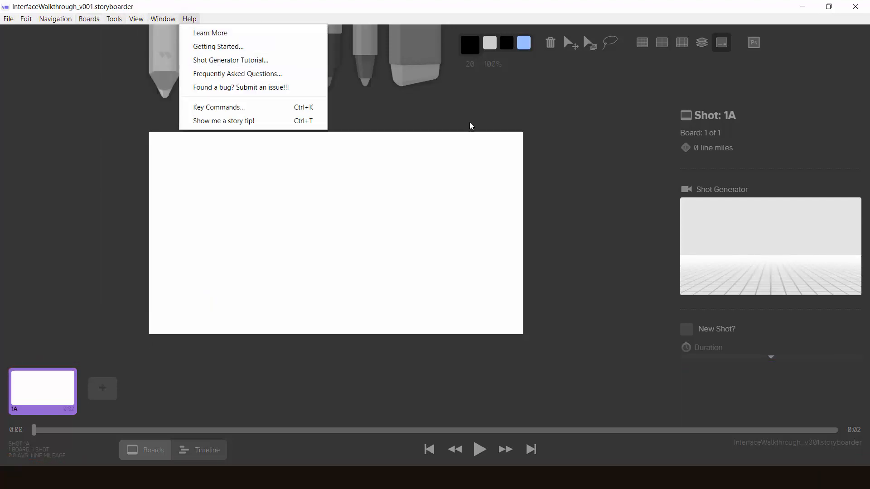
mouse_move(197, 19)
click(366, 2)
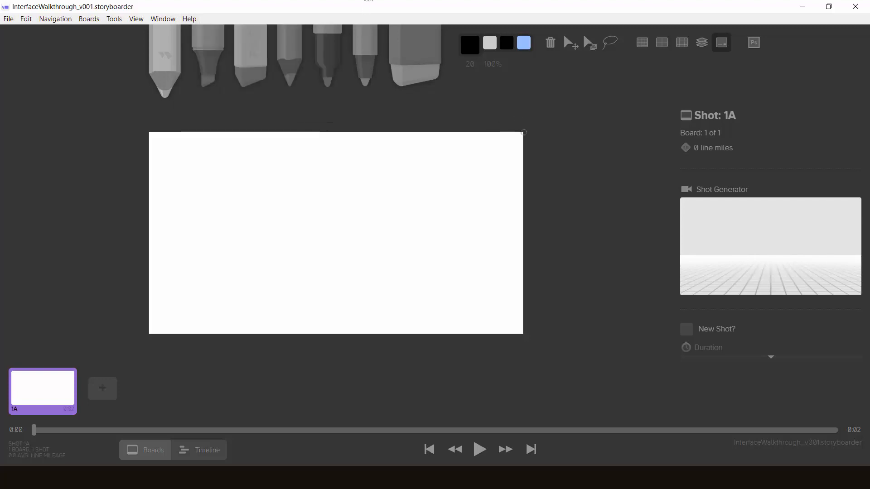
- Draw a looping grey scribble across the board with the Light Pencil, and clear all layers
scroll(383, 222, up, 3)
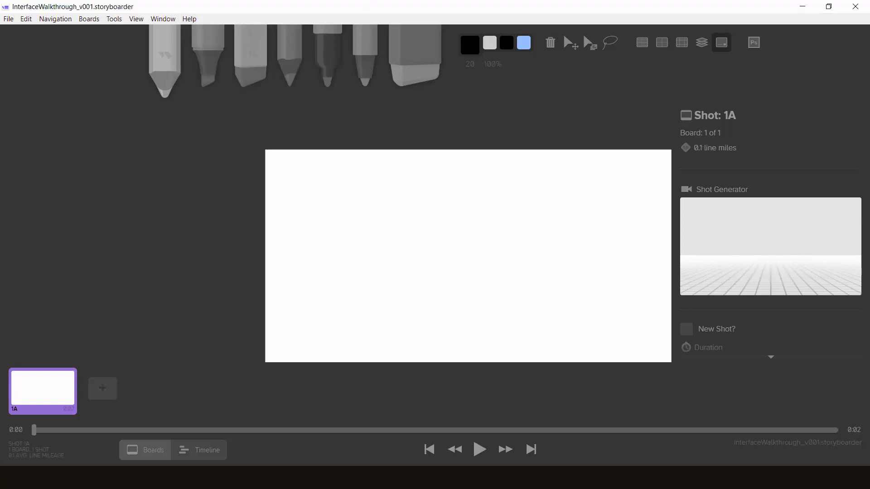
drag(400, 228, 269, 184)
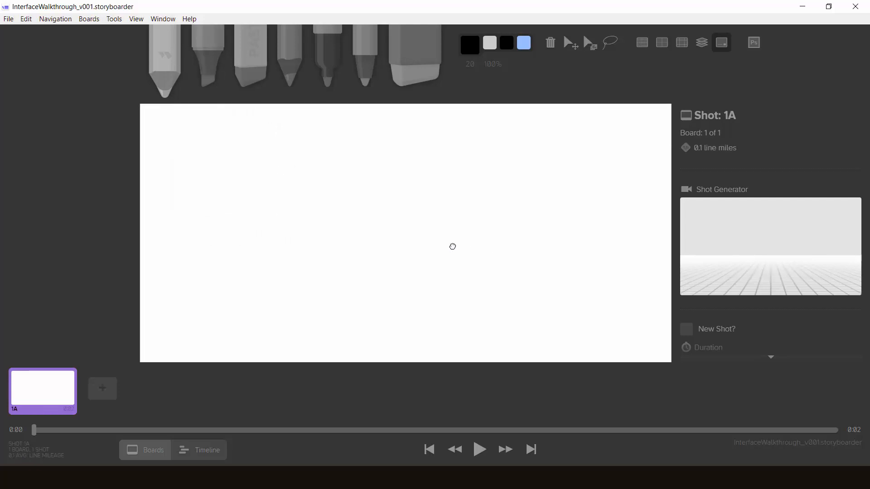
drag(452, 245, 352, 195)
mouse_move(308, 221)
mouse_down()
mouse_move(381, 209)
mouse_move(348, 269)
mouse_move(409, 219)
mouse_move(424, 240)
mouse_move(448, 182)
mouse_move(461, 219)
mouse_move(376, 169)
mouse_move(245, 248)
mouse_move(346, 193)
mouse_move(456, 260)
mouse_move(495, 231)
mouse_move(432, 257)
mouse_move(506, 246)
mouse_up()
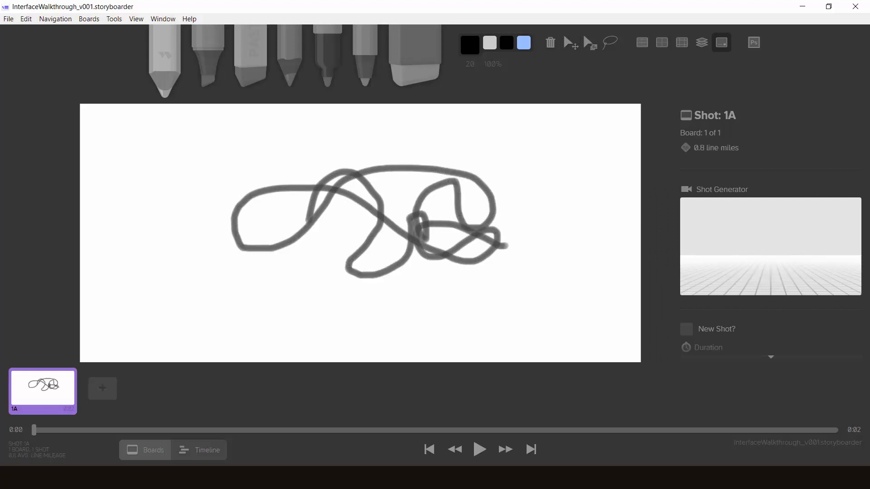
key(BackSpace)
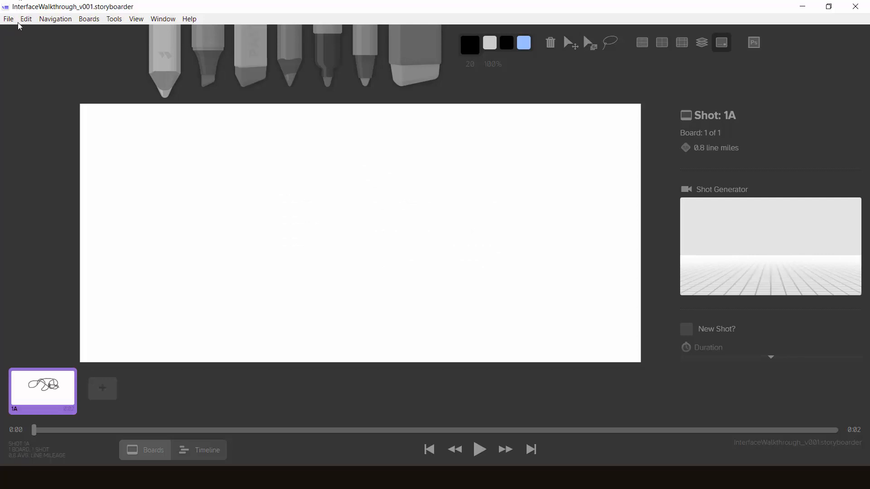
- Open the preferences and examine the general, notification, sound and performance options
click(19, 22)
click(78, 140)
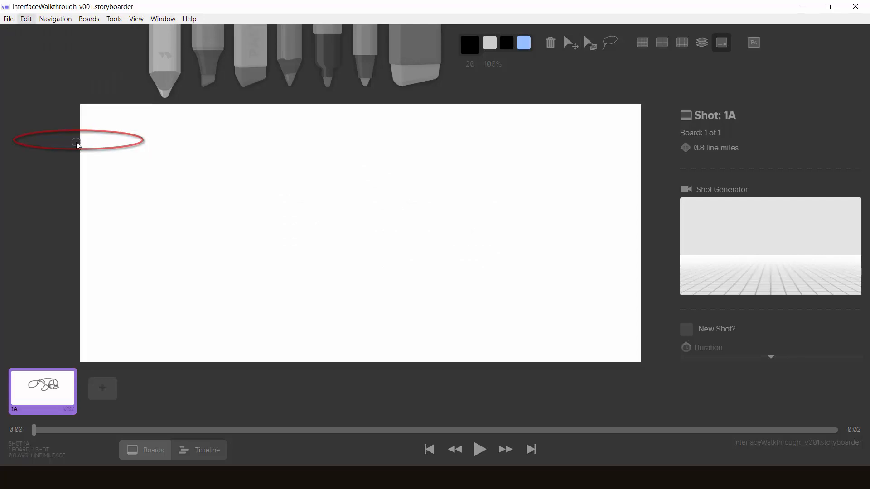
scroll(591, 204, down, 3)
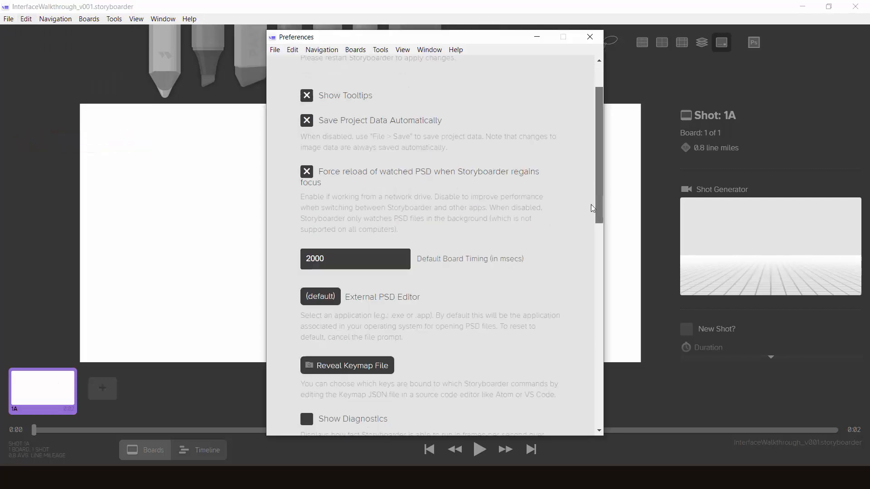
scroll(591, 208, up, 2)
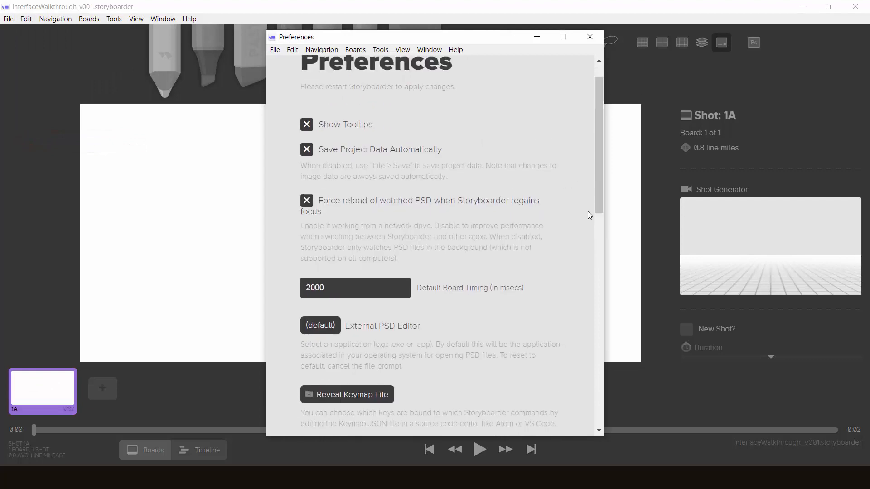
scroll(600, 198, down, 3)
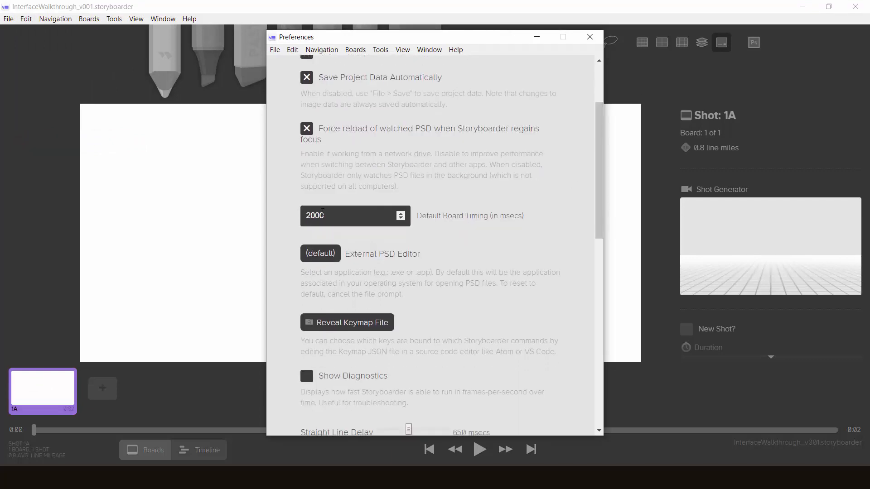
scroll(598, 224, down, 3)
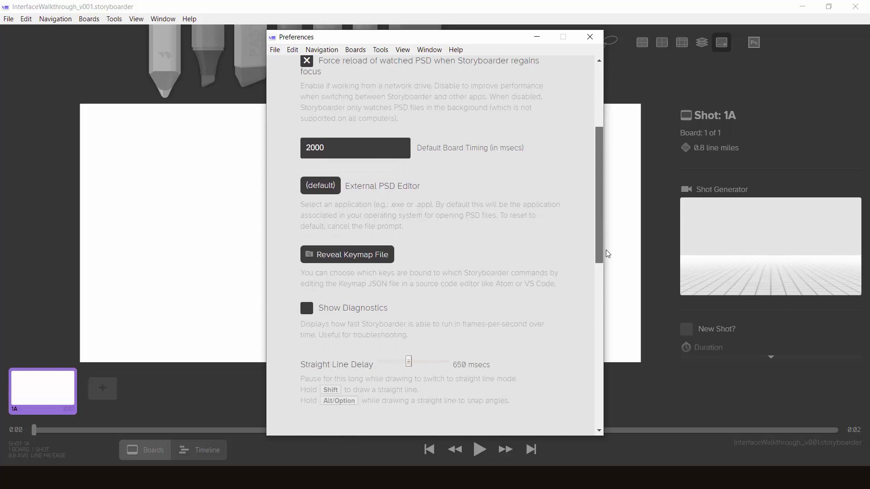
scroll(605, 249, down, 4)
scroll(599, 291, down, 1)
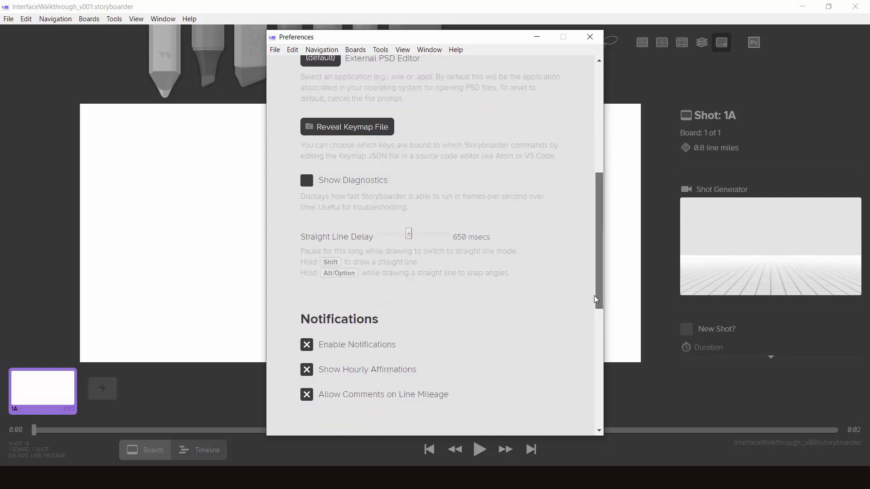
drag(594, 295, 612, 420)
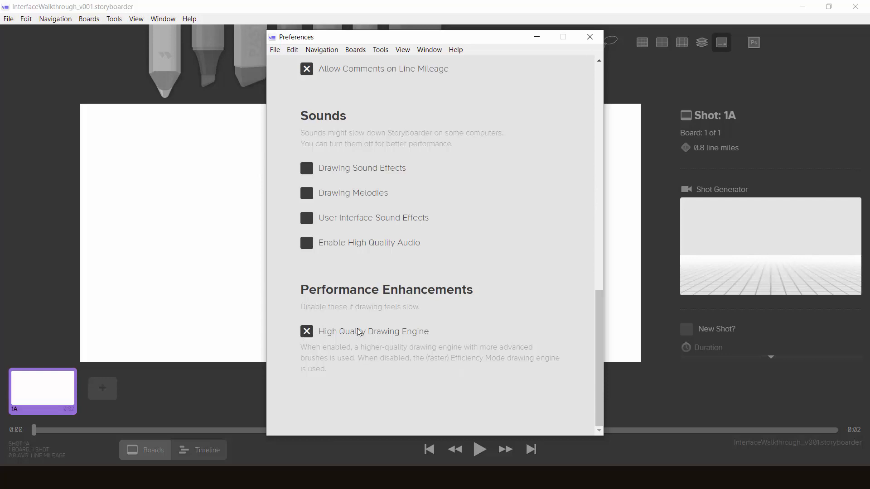
- Disable the High Quality Drawing Engine under Performance Enhancements and close the preferences
click(305, 335)
scroll(458, 334, up, 3)
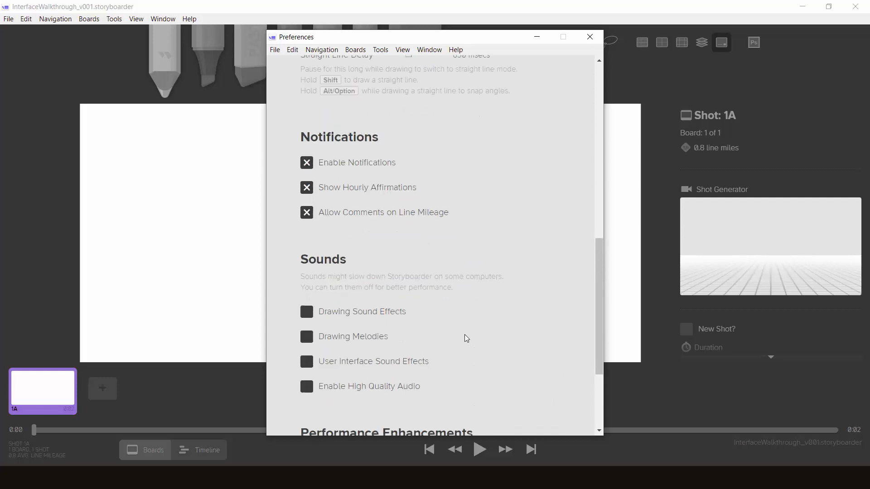
scroll(463, 334, down, 3)
scroll(503, 394, up, 5)
scroll(510, 390, down, 5)
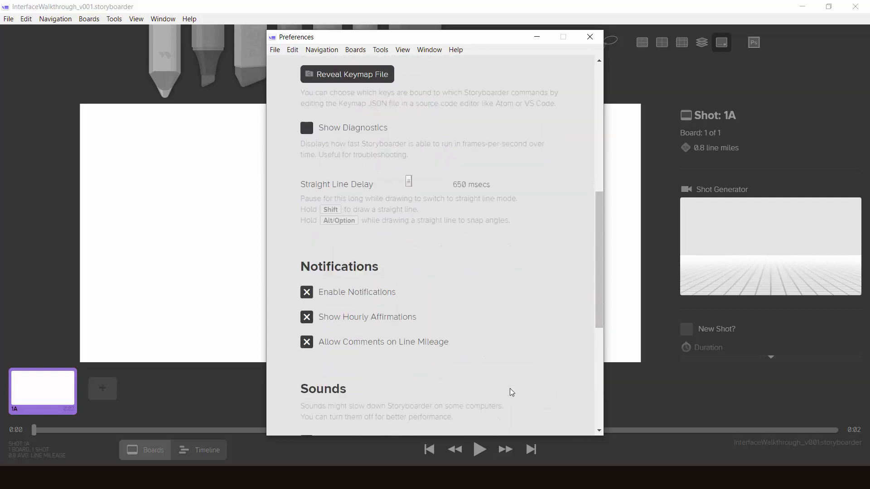
click(589, 37)
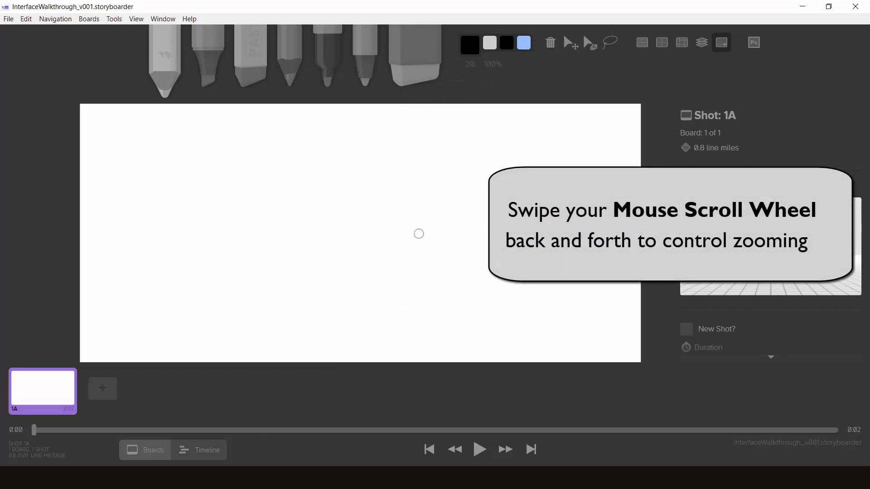
scroll(419, 234, down, 5)
scroll(355, 275, up, 5)
key(space)
drag(384, 240, 362, 201)
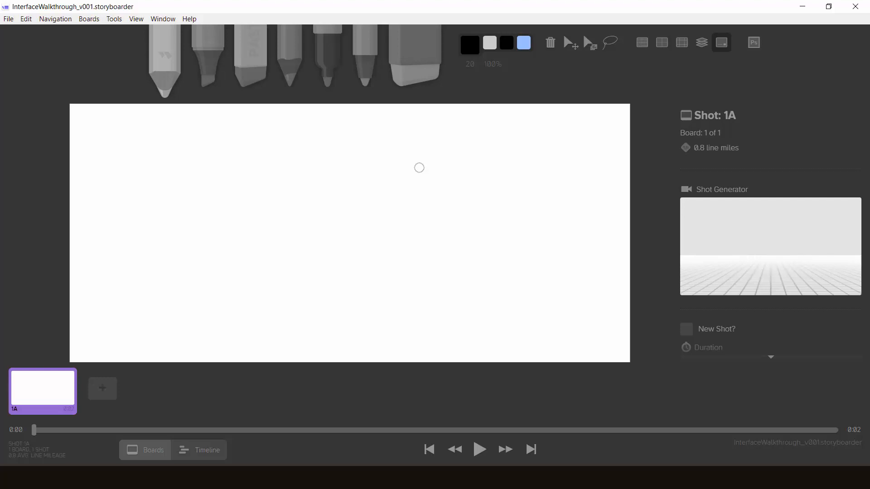
- Draw a dark blue zigzag stroke in the middle of the board with the pastel at size 50
click(323, 54)
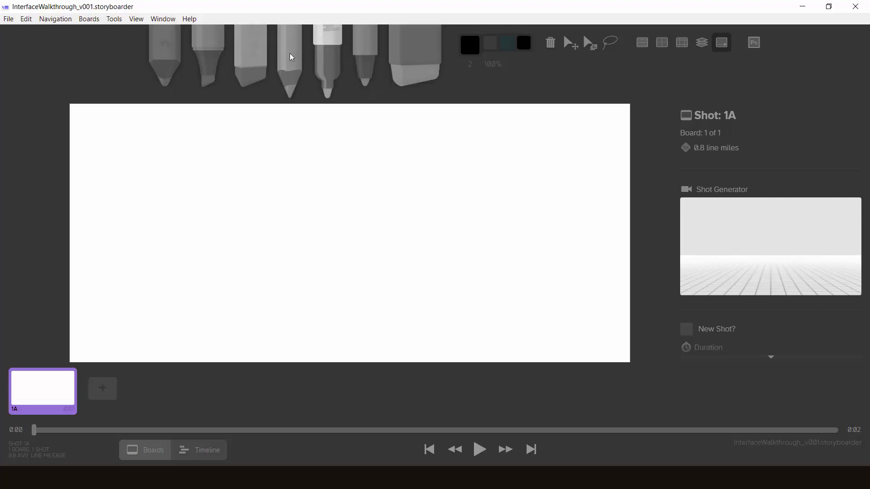
click(276, 52)
click(243, 49)
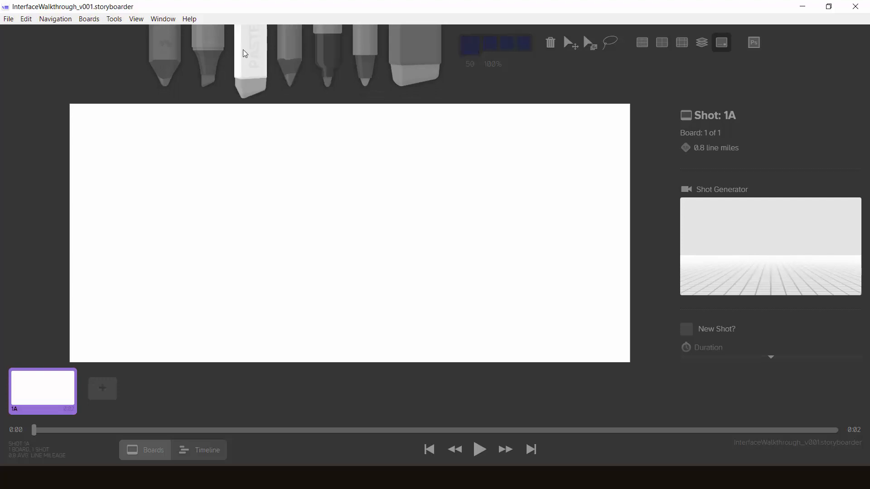
mouse_move(267, 177)
mouse_down()
mouse_move(336, 183)
mouse_move(414, 243)
mouse_up()
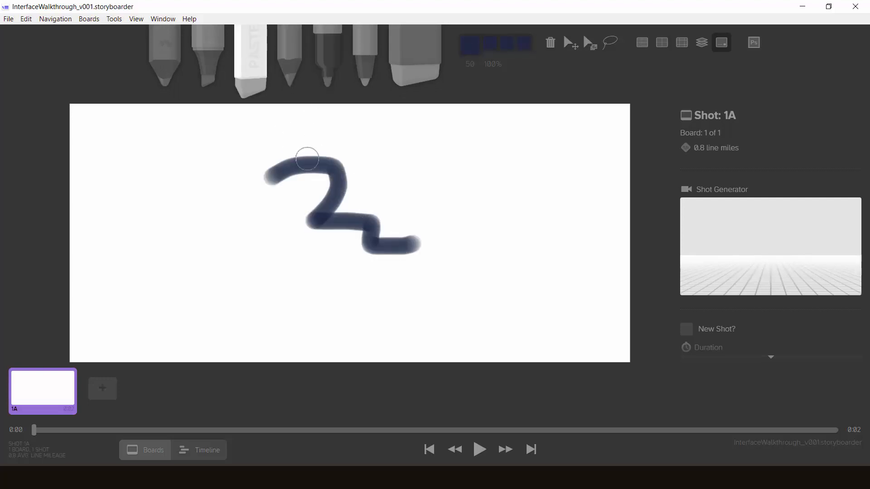
- Add freehand strokes across the board with the grey Light Pencil, the light blue Brush and the orange Note Pen
key(1)
mouse_move(161, 155)
mouse_down()
mouse_move(198, 209)
mouse_move(406, 172)
mouse_move(489, 228)
mouse_move(548, 246)
mouse_up()
key(2)
key(6)
mouse_move(391, 156)
mouse_down()
mouse_move(361, 218)
mouse_move(451, 195)
mouse_move(398, 227)
mouse_move(512, 213)
mouse_move(343, 194)
mouse_move(475, 221)
mouse_up()
- Erase parts of the strokes in the board's middle and draw a grey hook-shaped Light Pencil stroke at their upper right
key(7)
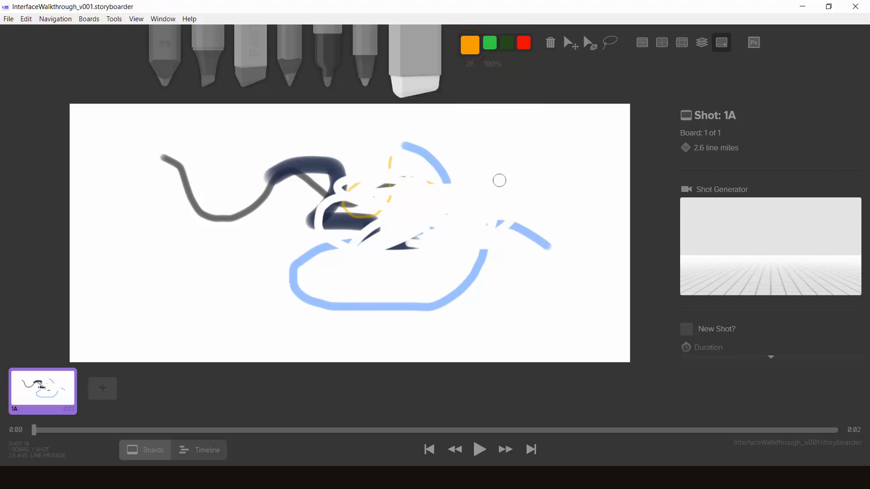
key(1)
mouse_move(491, 140)
mouse_down()
mouse_move(488, 207)
mouse_move(474, 177)
mouse_up()
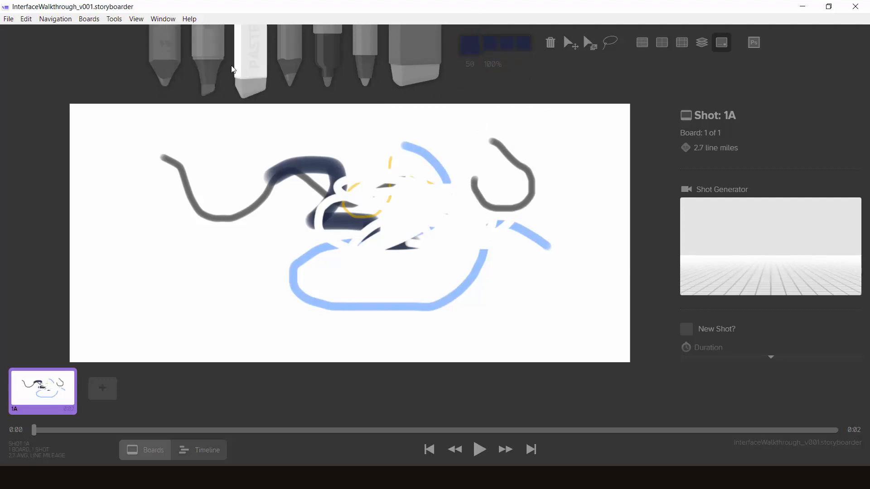
- Enlarge the pastel's brush size and paint a thick dark blue looping stroke across the existing strokes
key(1)
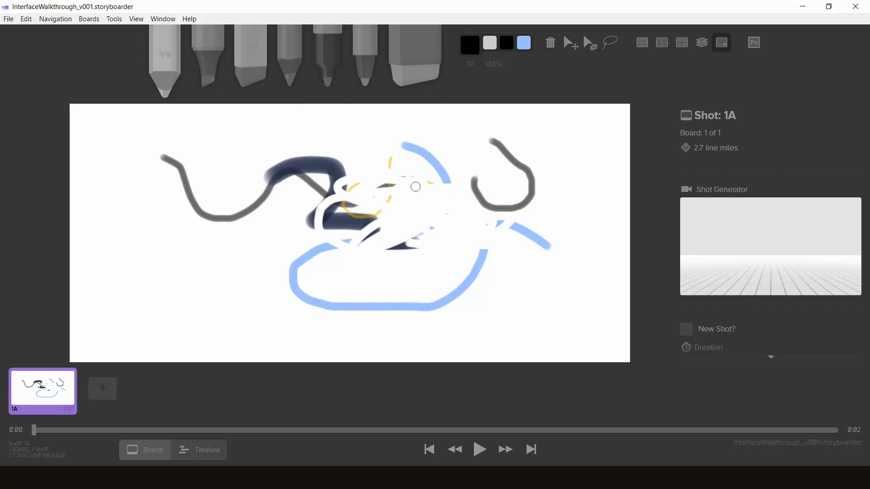
key(3)
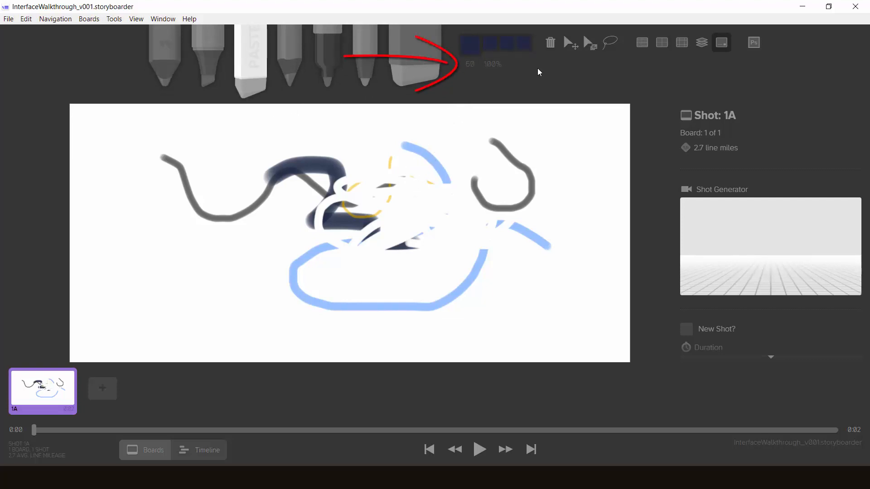
drag(538, 68, 649, 77)
mouse_move(327, 204)
mouse_down()
mouse_move(378, 242)
mouse_move(236, 235)
mouse_move(359, 177)
mouse_move(442, 213)
mouse_move(449, 297)
mouse_move(506, 217)
mouse_move(457, 207)
mouse_move(435, 209)
mouse_up()
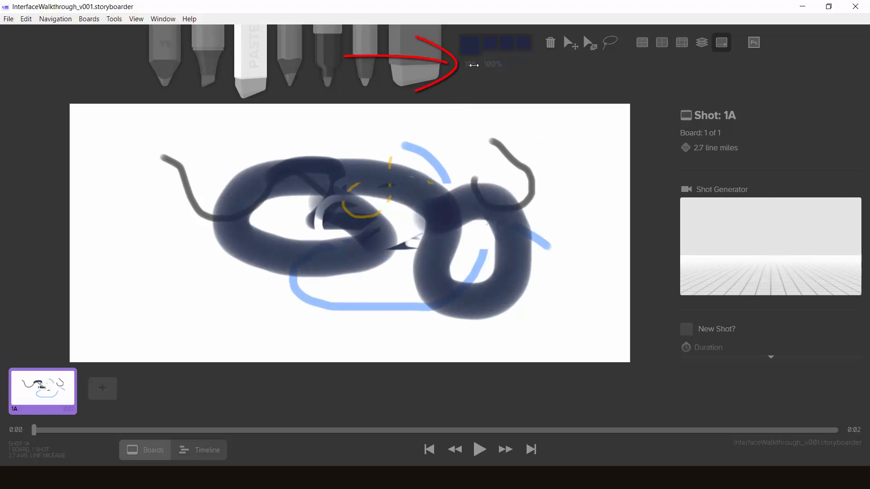
- Reduce the pastel's brush size, and switch among the Light Pencil, Brush and pastel before selecting the eraser
drag(473, 65, 336, 80)
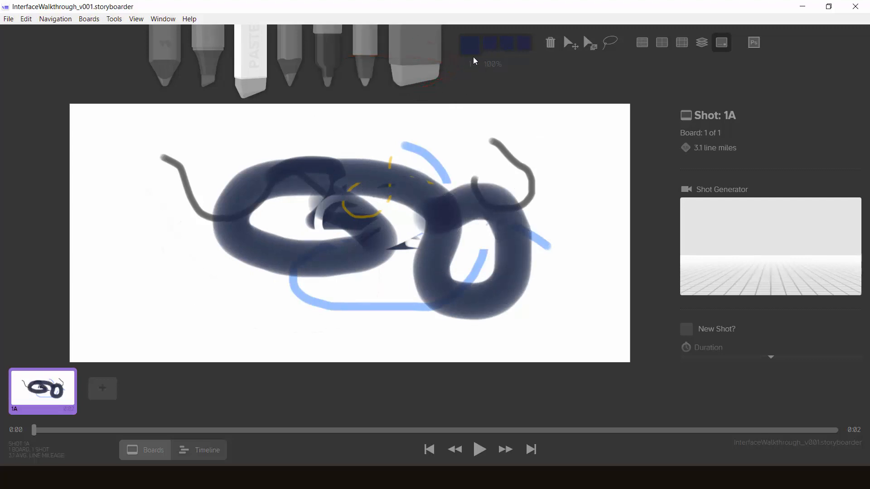
key(2)
key(3)
key(1)
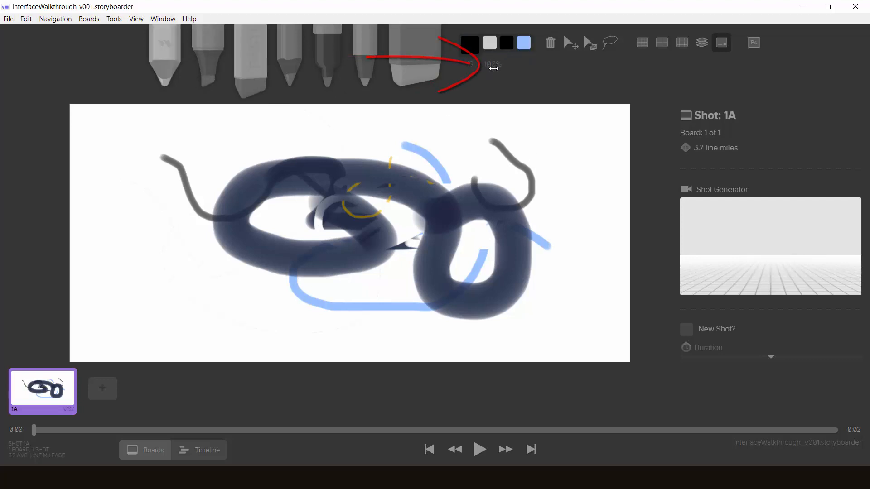
key(3)
click(423, 73)
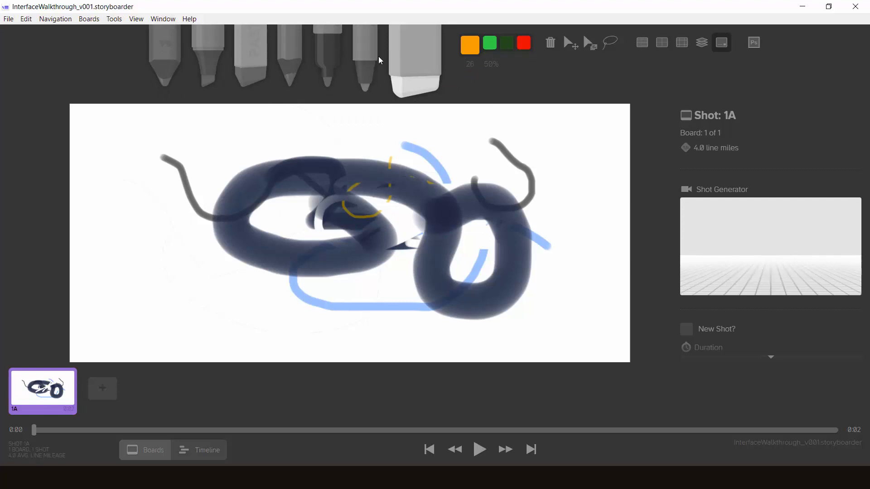
- Draw faint orange Note Pen loops at reduced opacity and a thick orange scribble at size 19 and 100% opacity
click(365, 54)
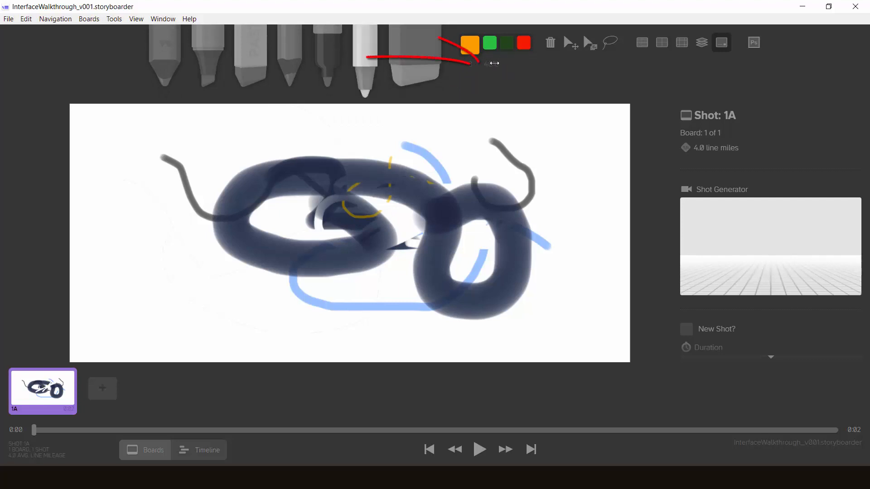
drag(480, 65, 469, 65)
mouse_move(340, 110)
mouse_down()
mouse_move(427, 152)
mouse_move(476, 144)
mouse_move(483, 182)
mouse_move(558, 188)
mouse_move(611, 226)
mouse_move(487, 274)
mouse_move(458, 302)
mouse_move(518, 305)
mouse_move(531, 264)
mouse_move(393, 199)
mouse_move(453, 197)
mouse_move(389, 237)
mouse_move(414, 276)
mouse_move(489, 244)
mouse_move(554, 234)
mouse_move(417, 242)
mouse_up()
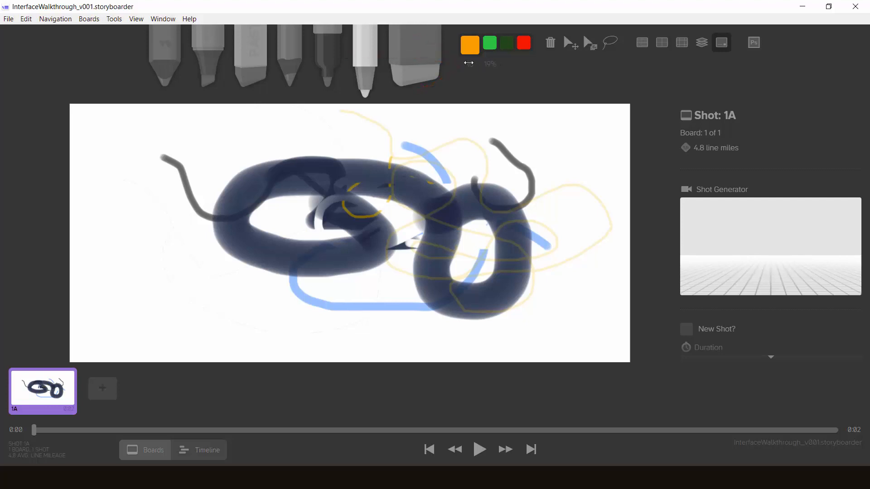
mouse_move(463, 63)
mouse_move(429, 160)
mouse_down()
mouse_move(429, 240)
mouse_move(402, 196)
mouse_move(483, 223)
mouse_up()
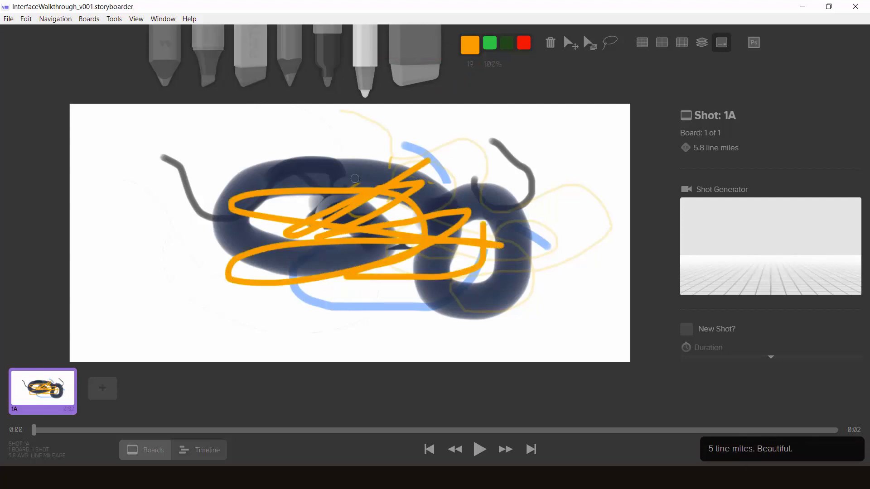
- Try the preset green and red swatches for the Note Pen and set its colour to Pitch Amber (#331601)
click(473, 45)
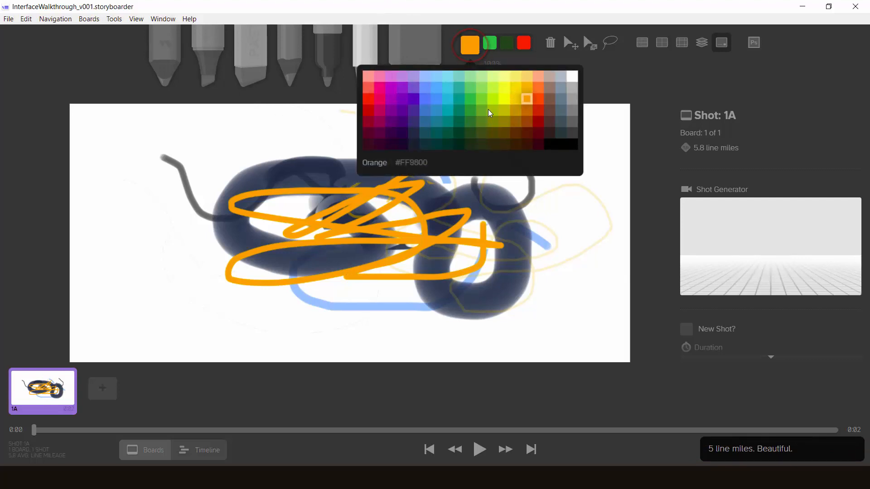
click(481, 111)
click(491, 44)
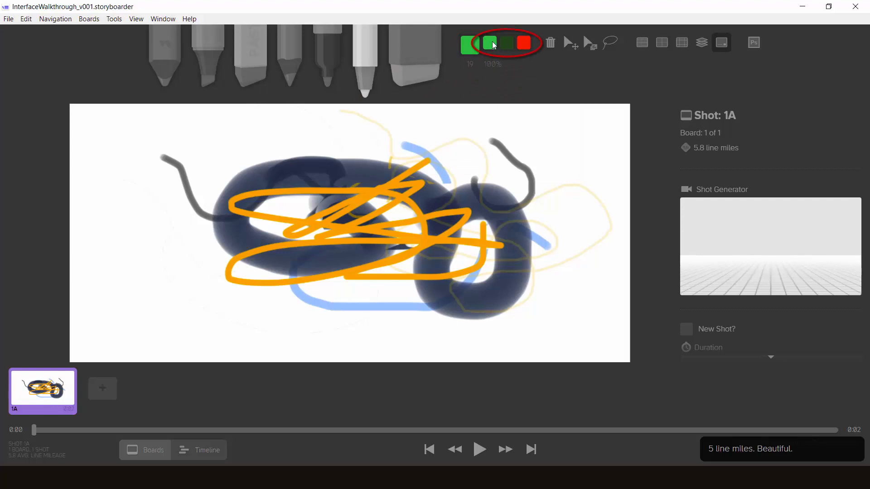
click(505, 43)
click(525, 42)
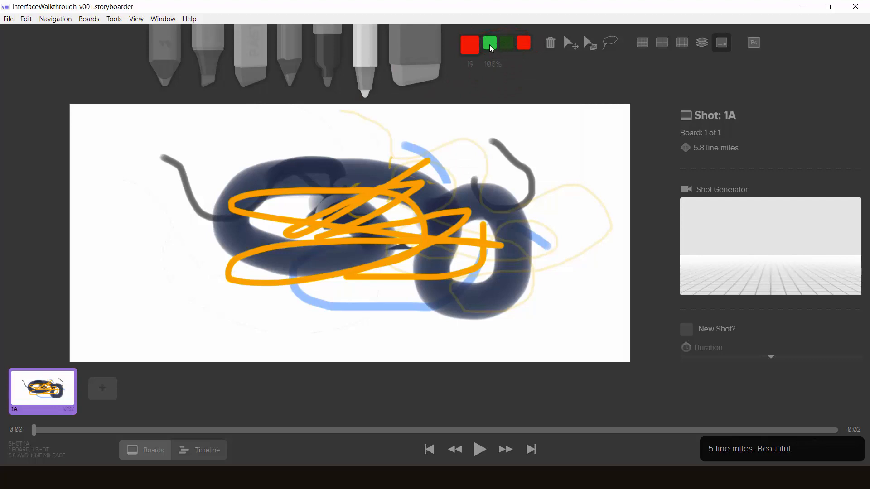
click(490, 44)
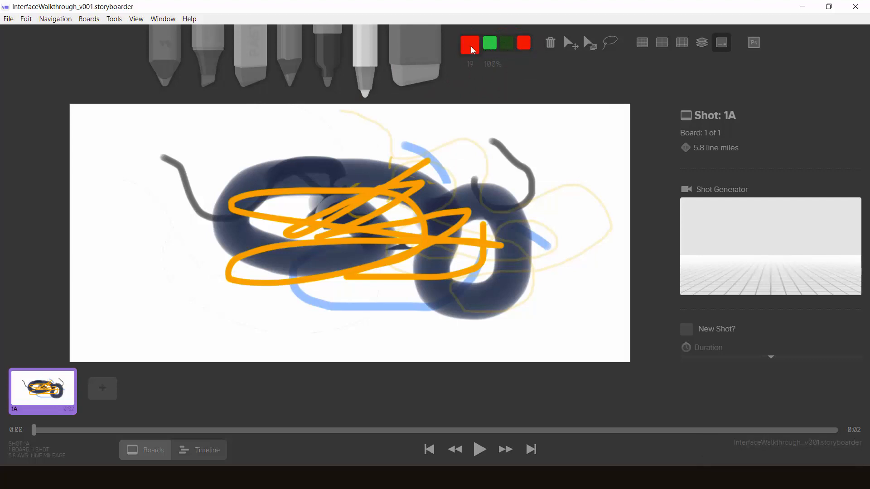
click(469, 44)
click(469, 111)
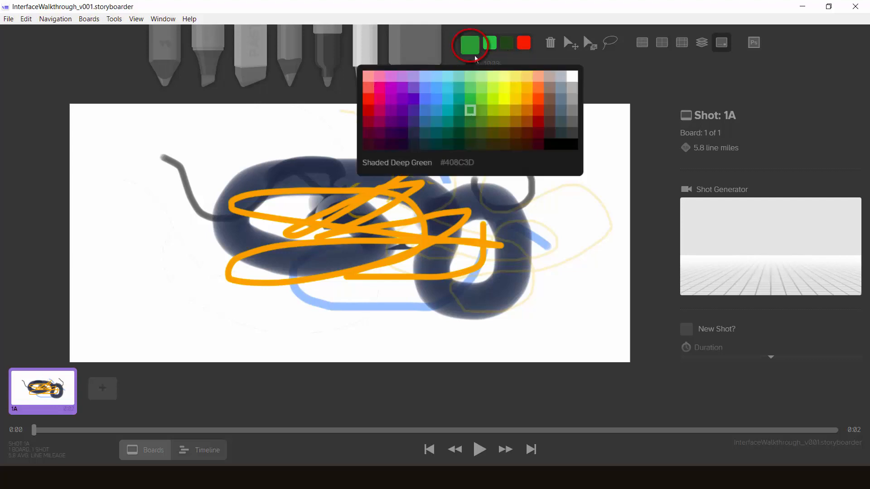
click(515, 143)
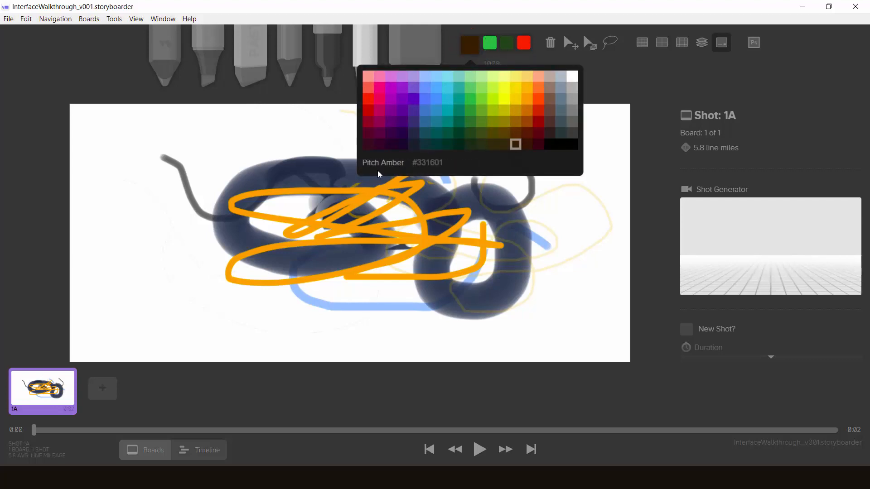
- Draw dark brown Note Pen loops across the existing strokes and clear the whole board
mouse_move(208, 135)
mouse_down()
mouse_move(130, 192)
mouse_move(108, 223)
mouse_move(247, 268)
mouse_move(323, 182)
mouse_move(375, 177)
mouse_move(380, 191)
mouse_move(354, 205)
mouse_move(285, 181)
mouse_move(245, 255)
mouse_move(348, 286)
mouse_move(272, 320)
mouse_move(230, 301)
mouse_move(429, 203)
mouse_move(388, 210)
mouse_move(400, 212)
mouse_move(392, 228)
mouse_move(415, 209)
mouse_move(328, 226)
mouse_move(325, 199)
mouse_up()
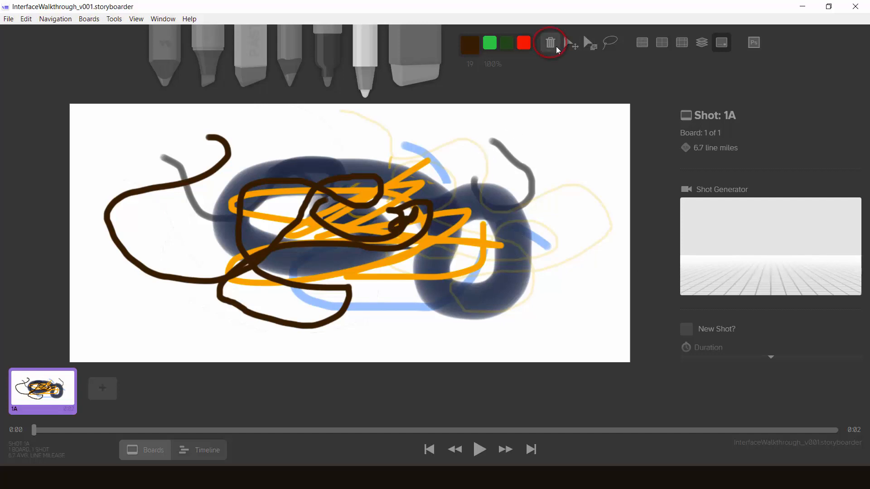
click(550, 45)
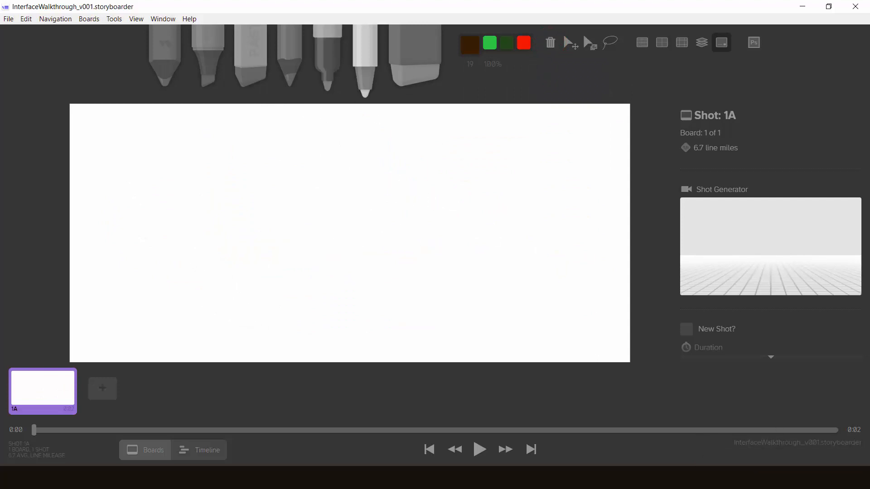
- Draw a dark brown looping Note Pen scribble in the middle of the board and move it slightly to the right
mouse_move(299, 162)
mouse_down()
mouse_move(259, 195)
mouse_move(423, 232)
mouse_move(317, 254)
mouse_move(378, 257)
mouse_up()
click(571, 43)
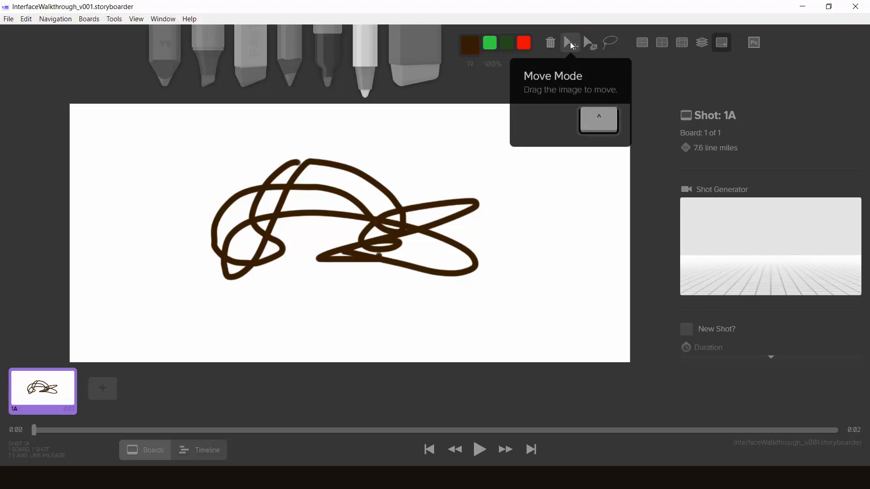
mouse_move(404, 175)
mouse_down()
mouse_move(435, 118)
mouse_move(396, 141)
mouse_move(420, 182)
mouse_up()
- Paint dark blue pastel strokes at size 69 over the scribble's right end and move the whole drawing left and down
click(247, 64)
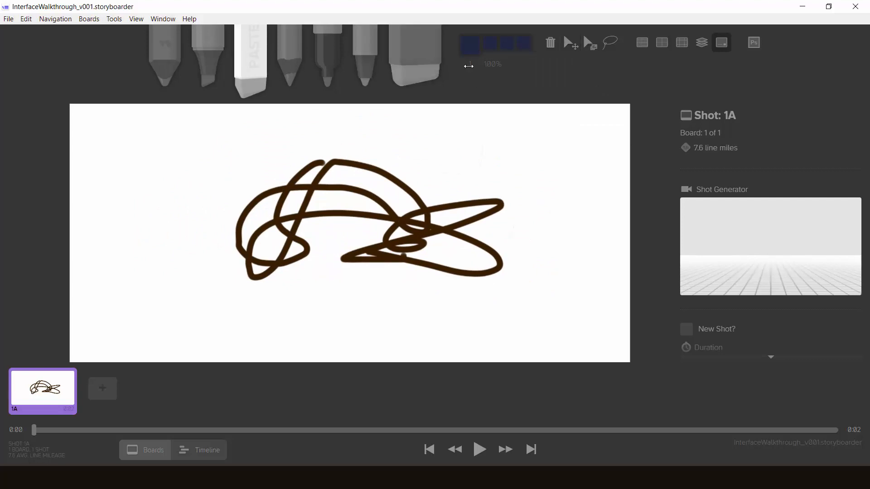
mouse_move(425, 120)
mouse_down()
mouse_move(521, 233)
mouse_move(573, 247)
mouse_up()
click(569, 43)
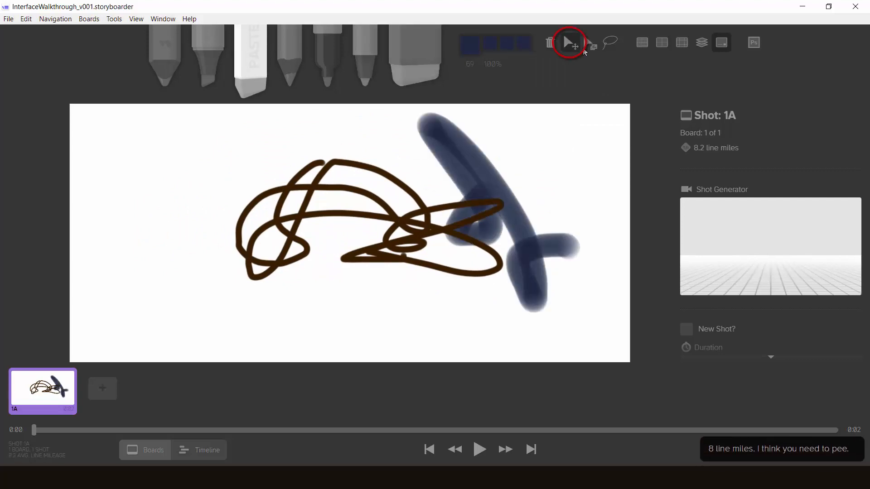
mouse_move(502, 186)
mouse_down()
mouse_move(355, 175)
mouse_move(503, 194)
mouse_move(475, 203)
mouse_up()
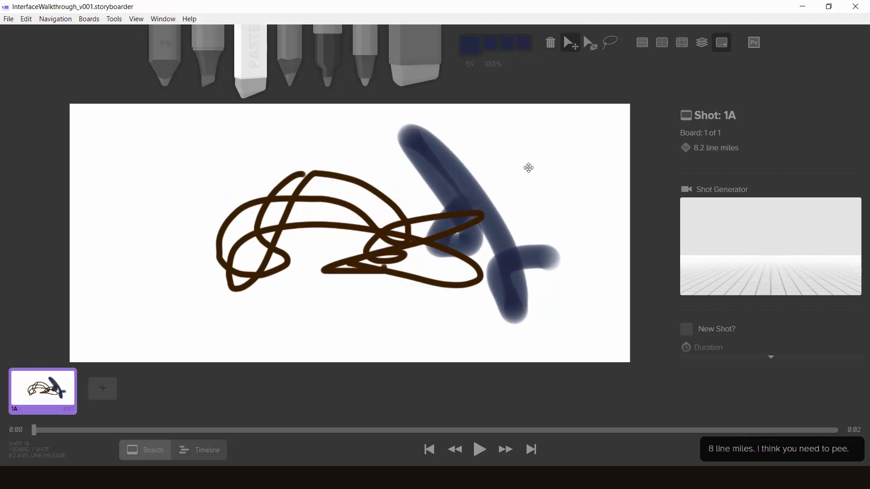
- Lasso the dark blue pastel strokes and try to shift the selection slightly to the left
click(614, 45)
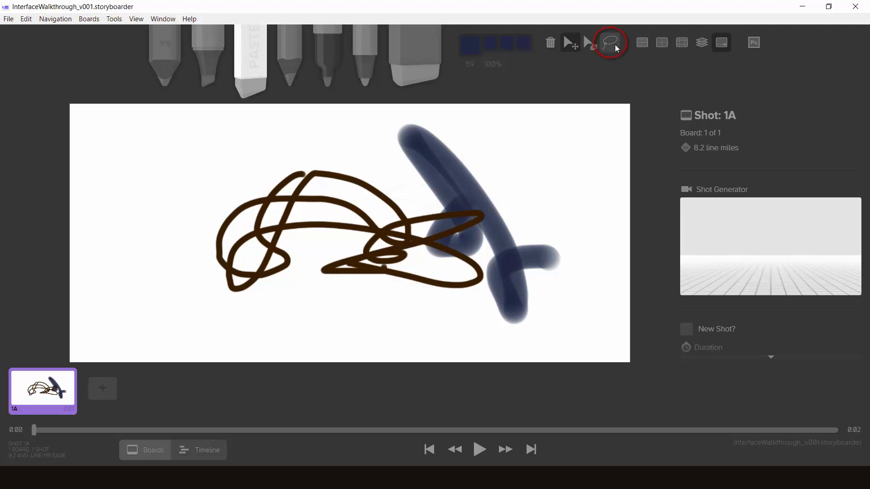
mouse_move(517, 157)
mouse_down()
mouse_move(449, 112)
mouse_move(379, 138)
mouse_move(489, 346)
mouse_move(582, 176)
mouse_move(518, 153)
mouse_up()
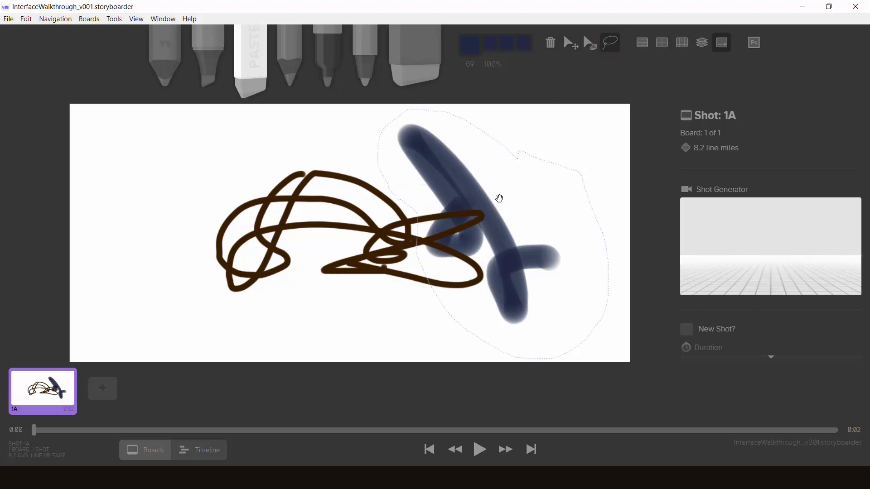
mouse_move(488, 208)
mouse_down()
mouse_move(259, 204)
mouse_move(527, 200)
mouse_move(433, 224)
mouse_move(451, 207)
mouse_move(460, 214)
mouse_up()
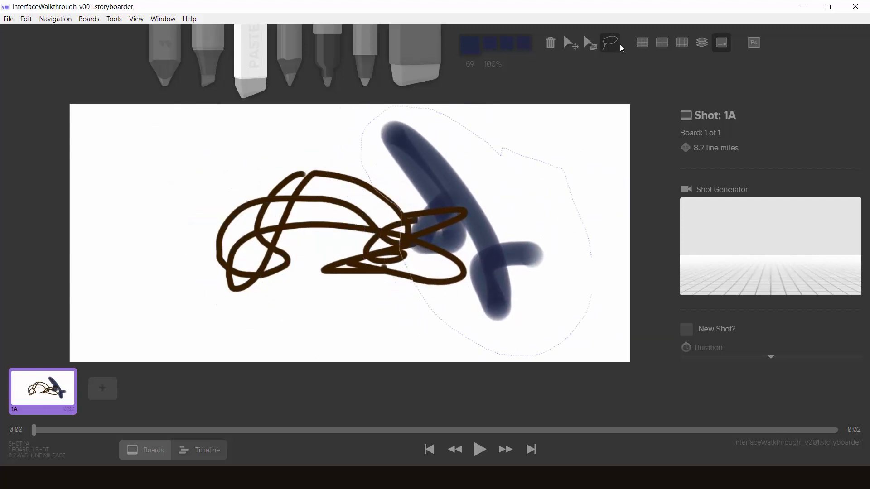
- Scale the whole drawing up slightly on the board
click(591, 50)
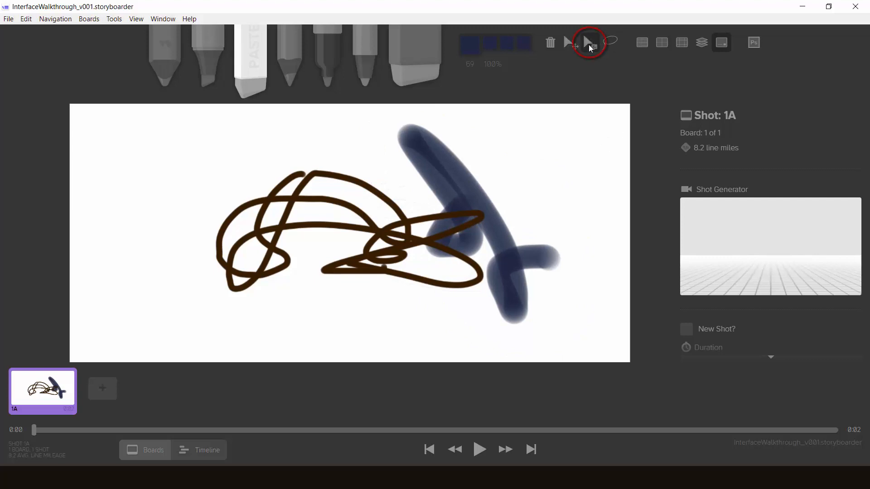
drag(512, 155, 527, 218)
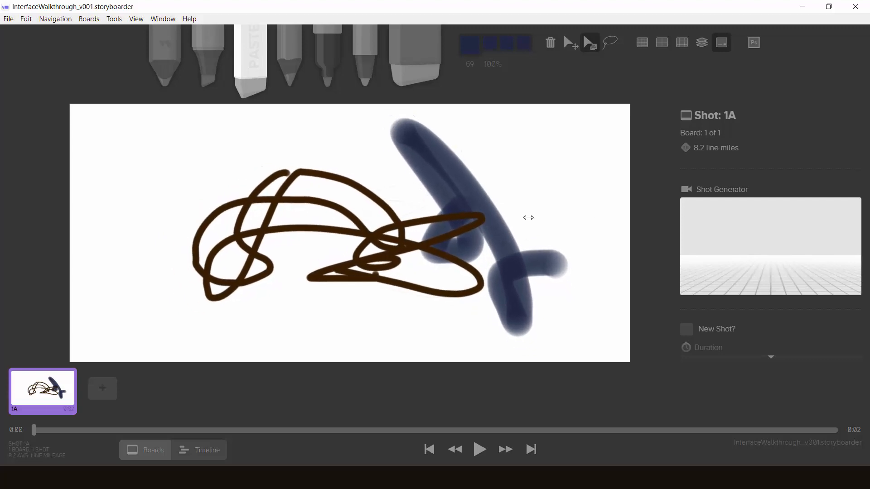
- Turn on the grid, the center guide and the Rule of Thirds Guide over the board
click(643, 43)
click(668, 43)
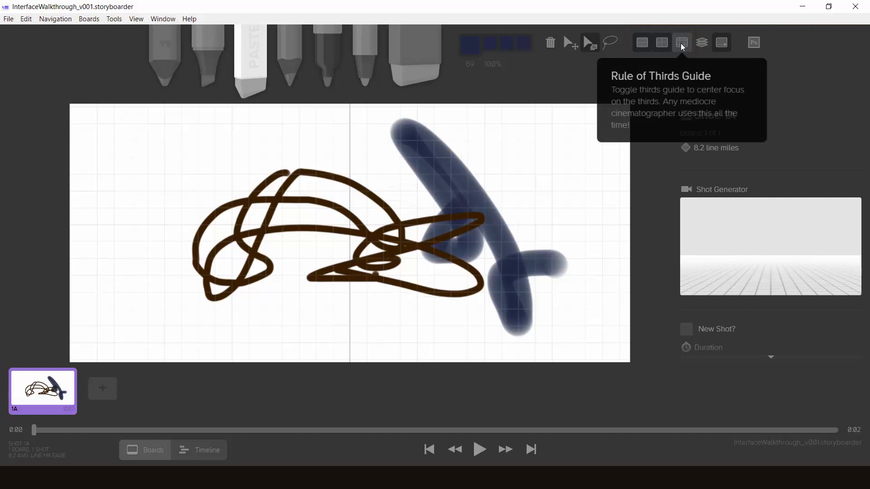
click(681, 42)
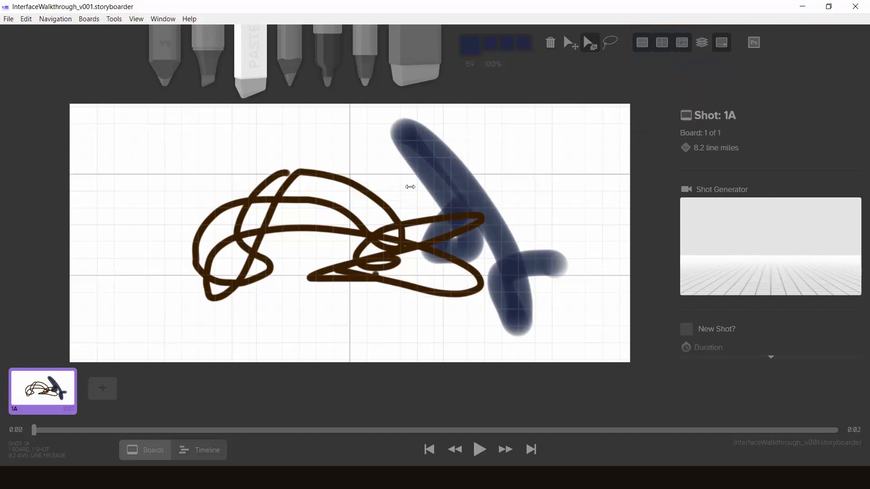
- Turn on Onion Skin and add a new blank board after board 1A
click(701, 45)
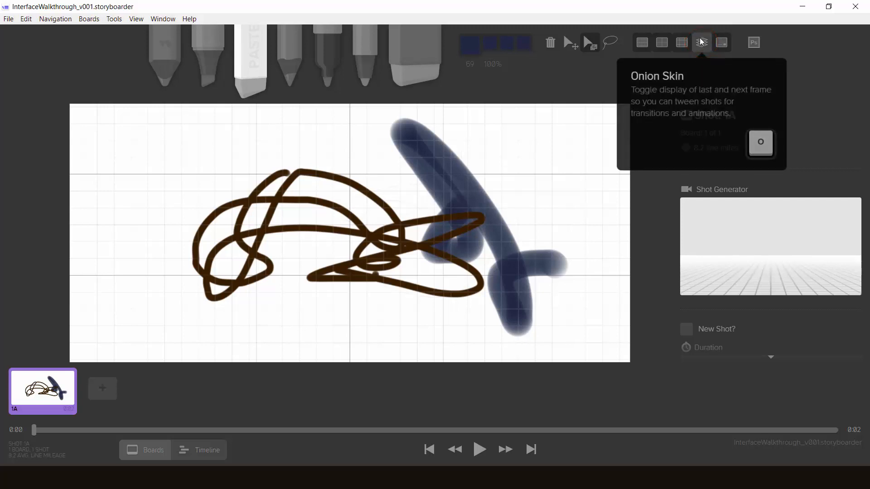
click(103, 389)
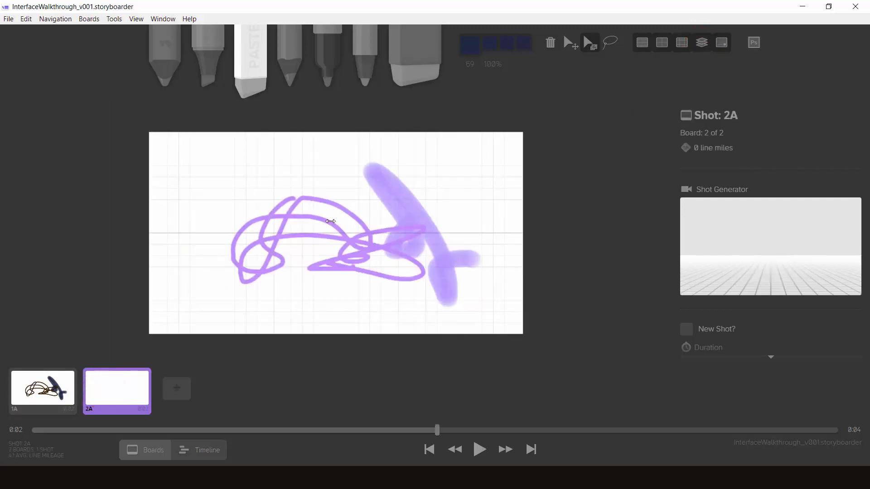
- Turn off Onion Skin and every guide and overlay on the board, and return to board 1A
click(701, 43)
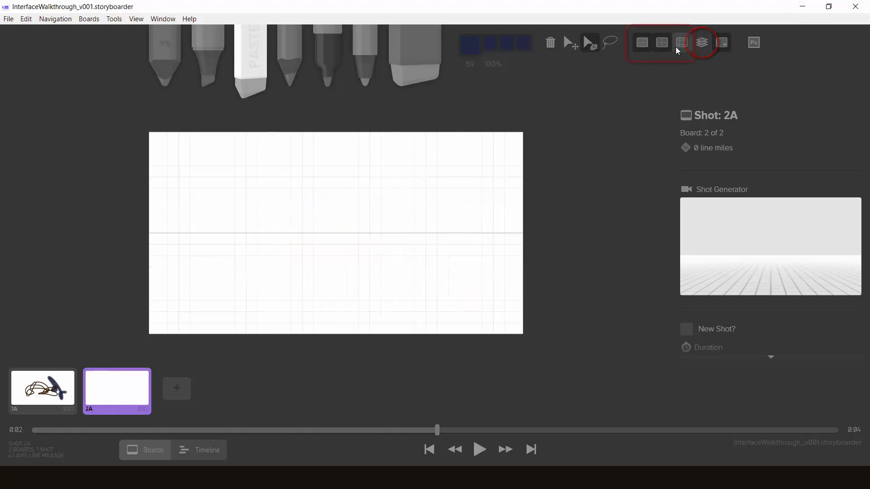
click(662, 47)
click(647, 48)
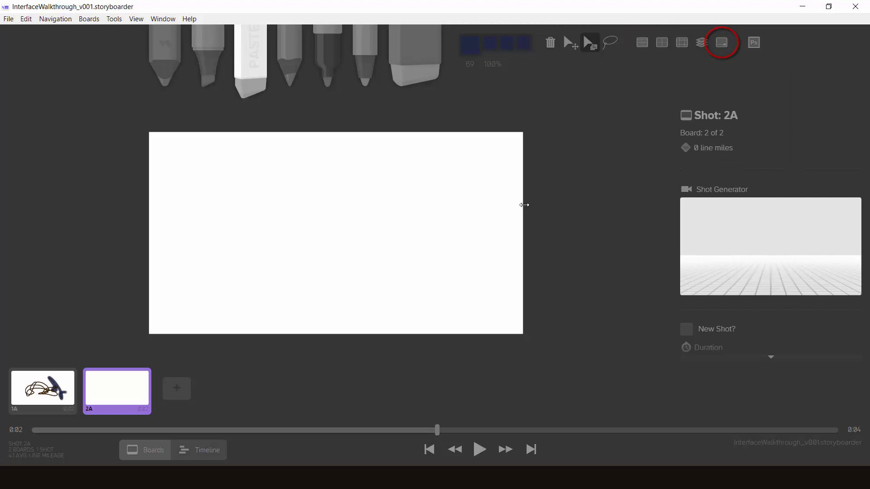
click(50, 394)
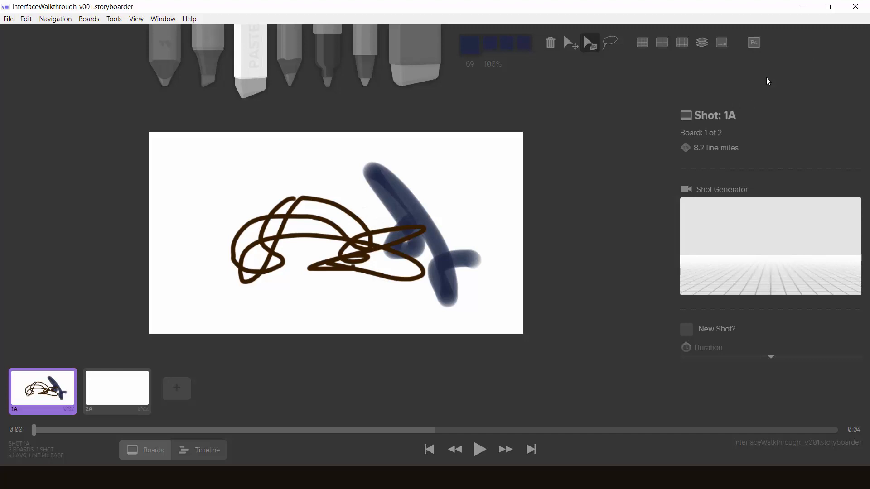
- Review board 1A's properties, from Shot Generator and duration through dialogue, action, notes, audio and Reference Layer to the scene's frame rate
scroll(785, 249, down, 3)
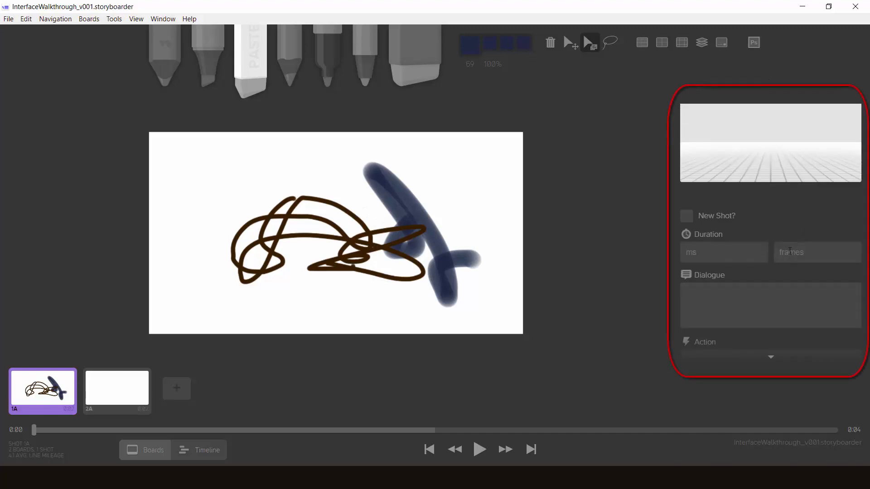
scroll(789, 249, up, 5)
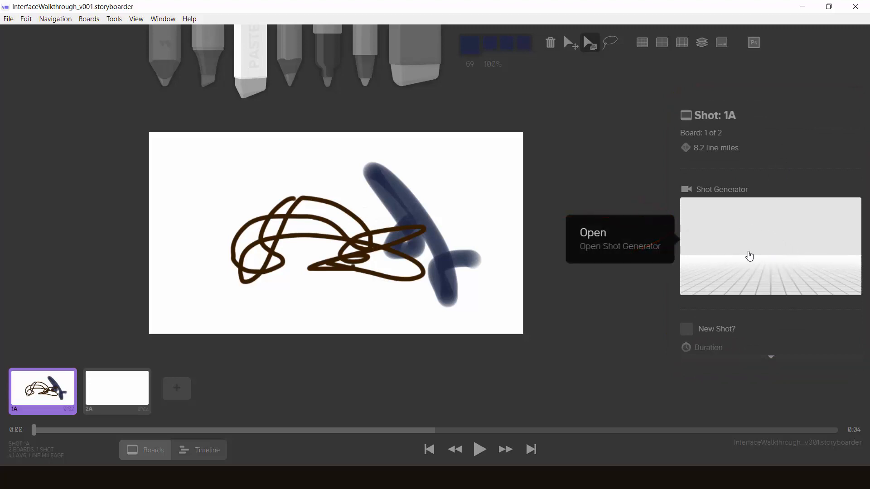
scroll(752, 247, down, 2)
scroll(743, 208, down, 1)
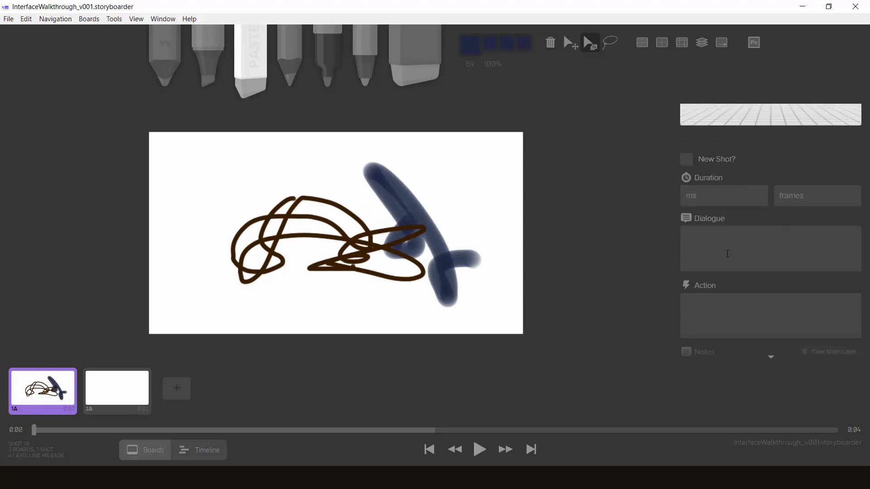
scroll(727, 254, down, 1)
scroll(695, 217, down, 3)
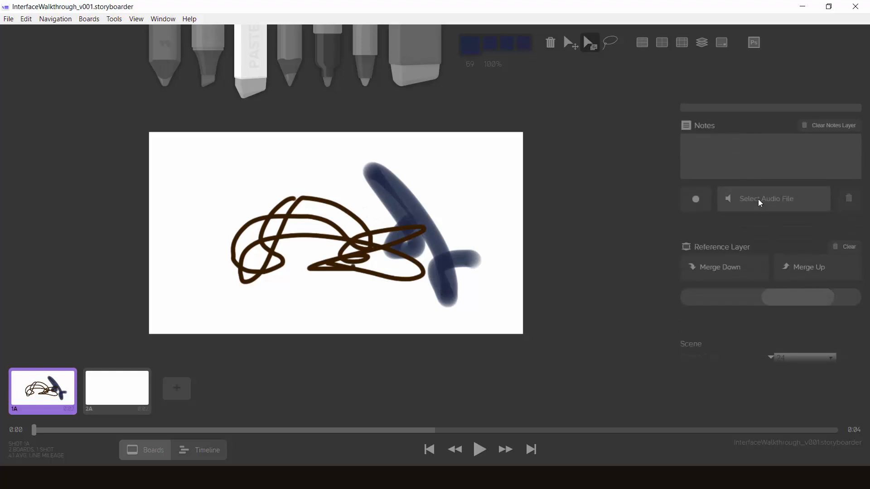
scroll(772, 253, down, 1)
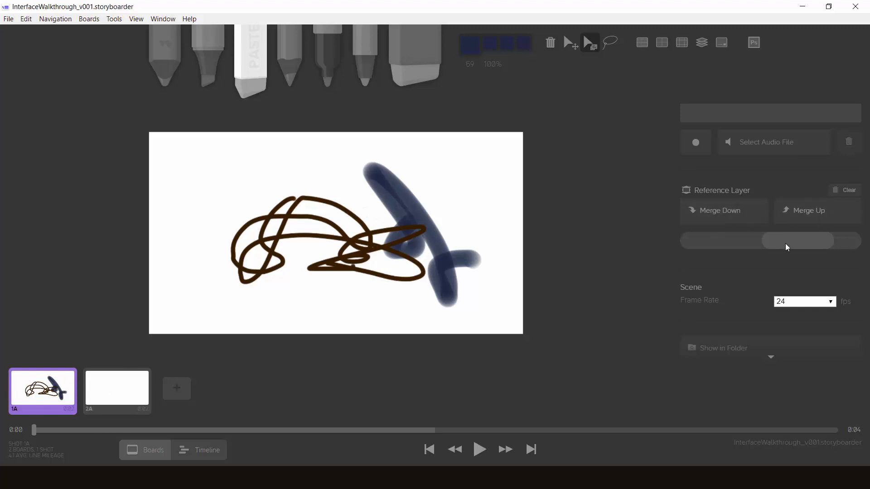
- Look through the rest of board 1A's properties and switch between boards 2A and 1A, ending on board 1A
scroll(787, 248, down, 1)
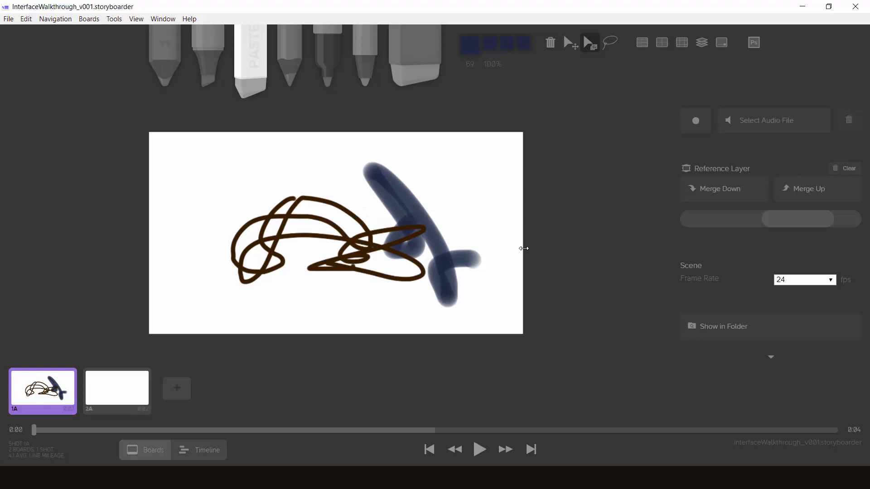
scroll(751, 247, up, 10)
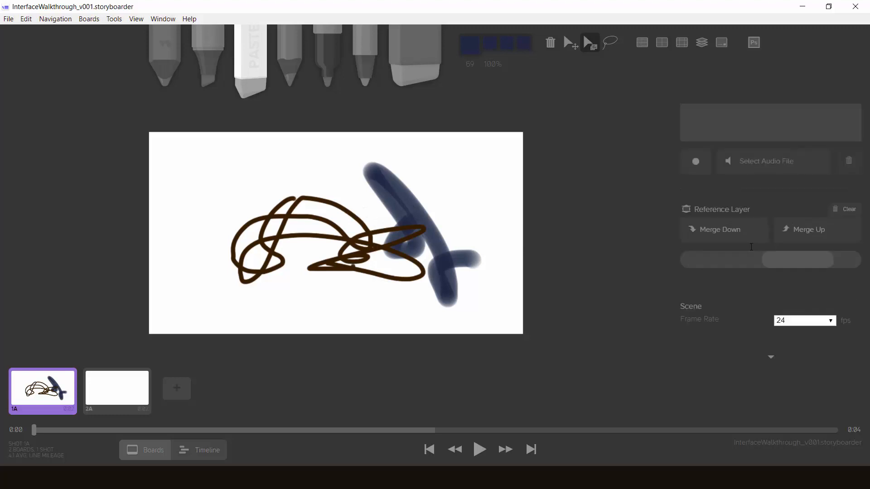
click(131, 388)
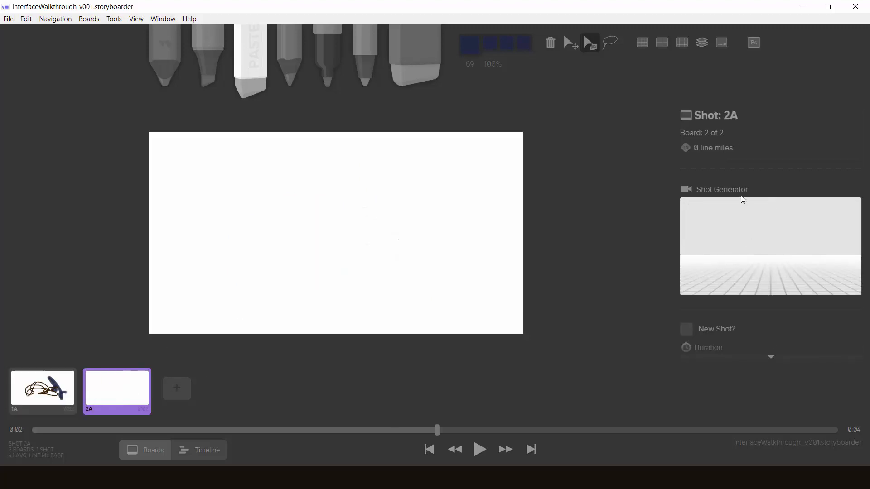
click(55, 398)
click(103, 393)
key(Left)
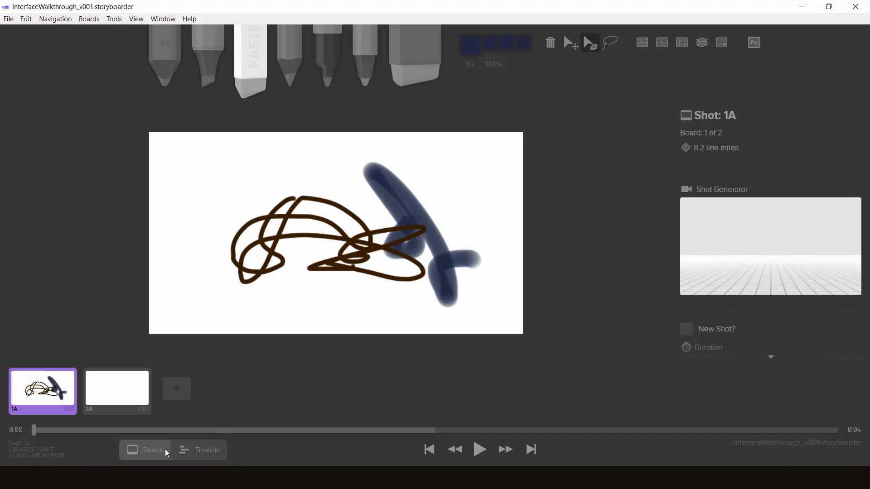
- Compare the Timeline and Boards views of the storyboard, ending in the Boards view, and check board 1A's line mileage
click(194, 449)
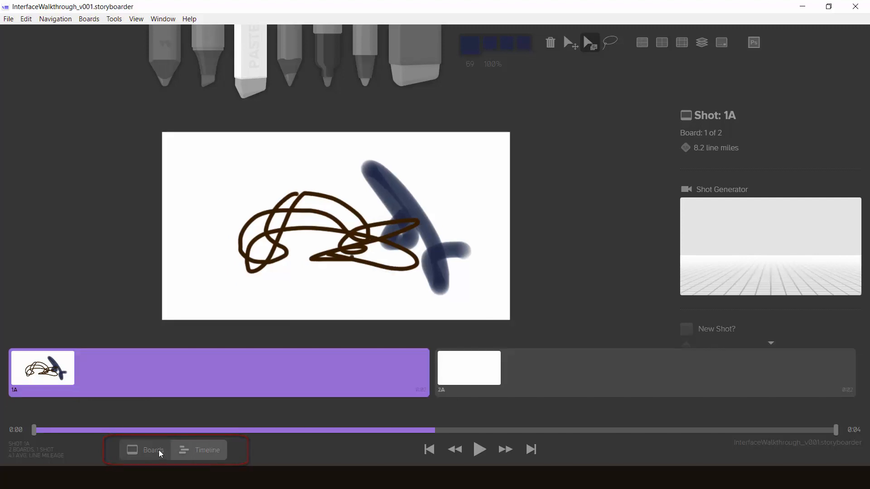
click(159, 450)
click(210, 450)
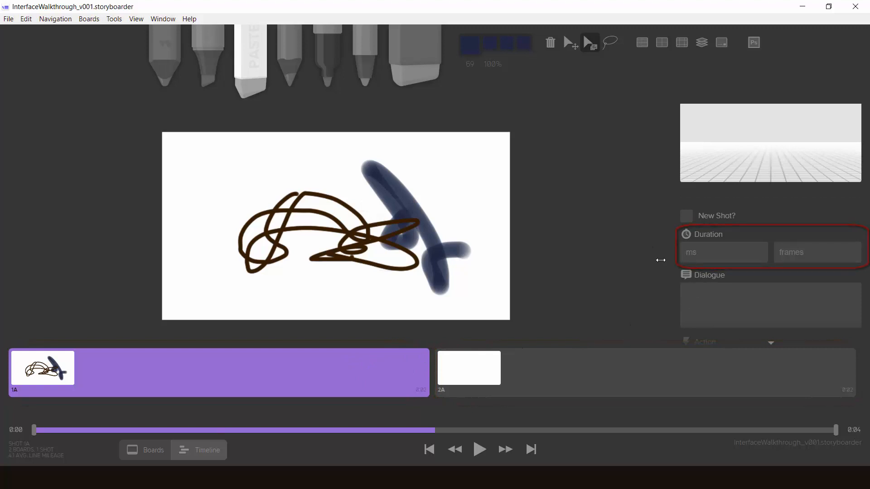
click(165, 446)
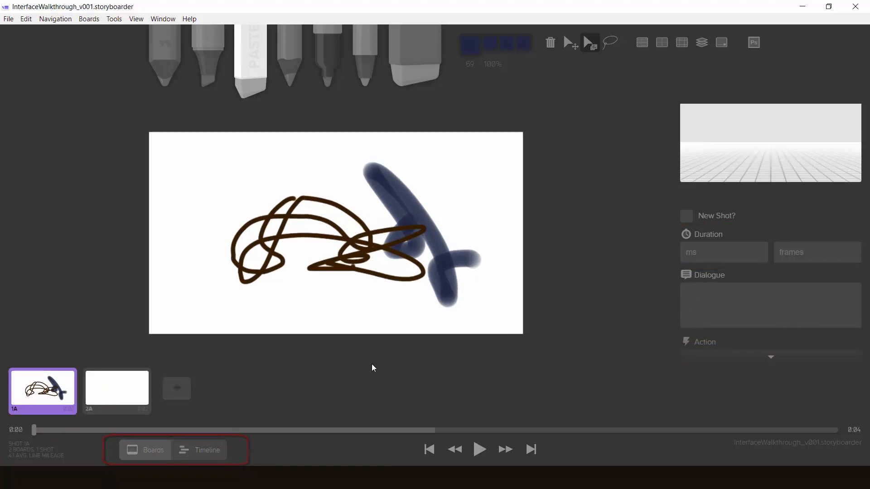
scroll(728, 248, up, 3)
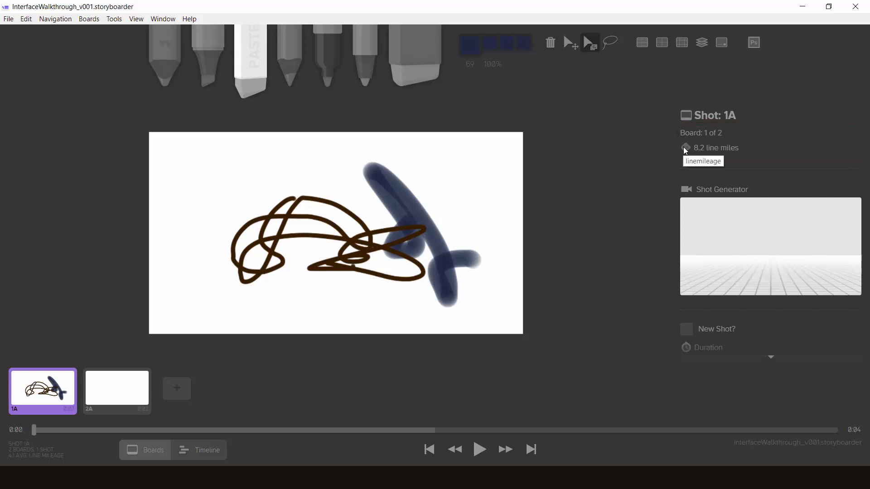
mouse_move(719, 149)
- Open the Getting Started help page in the web browser and skim the Storyboarder FAQ back to its beginning
click(189, 19)
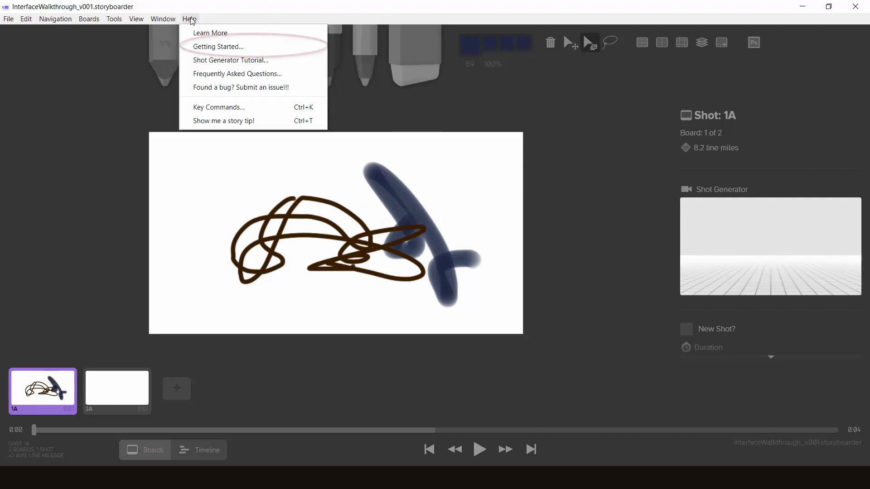
click(213, 47)
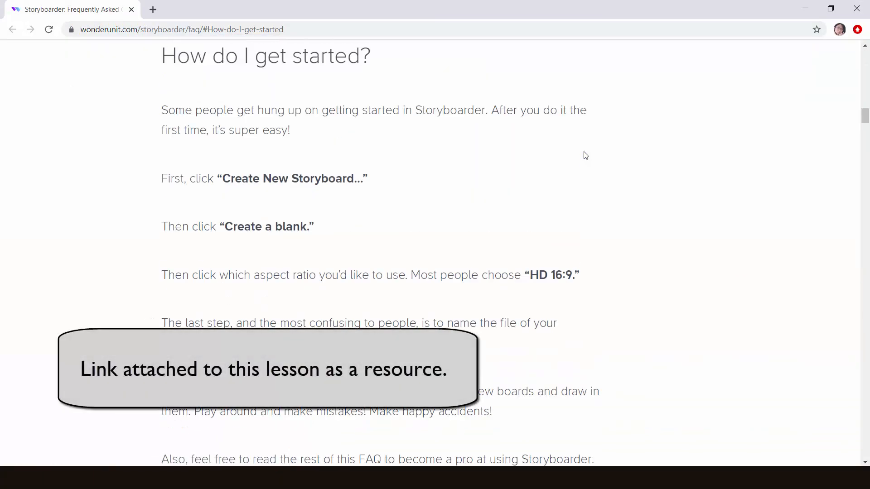
scroll(585, 155, up, 10)
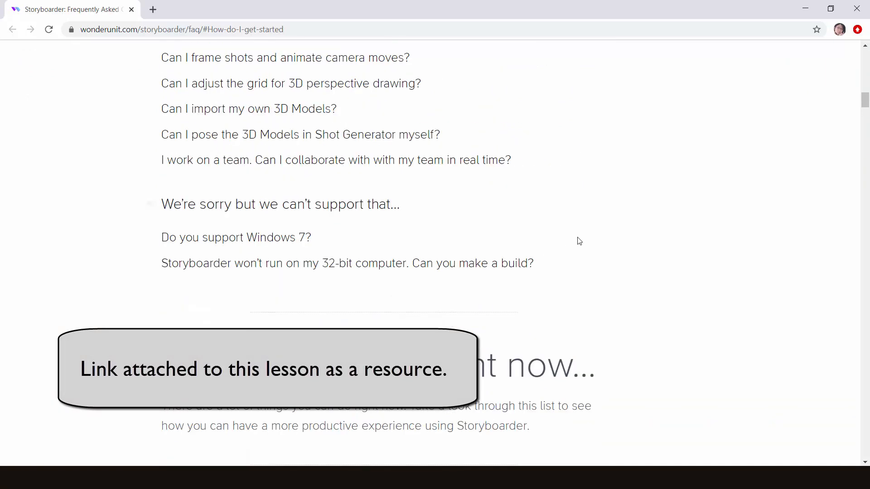
scroll(545, 216, down, 15)
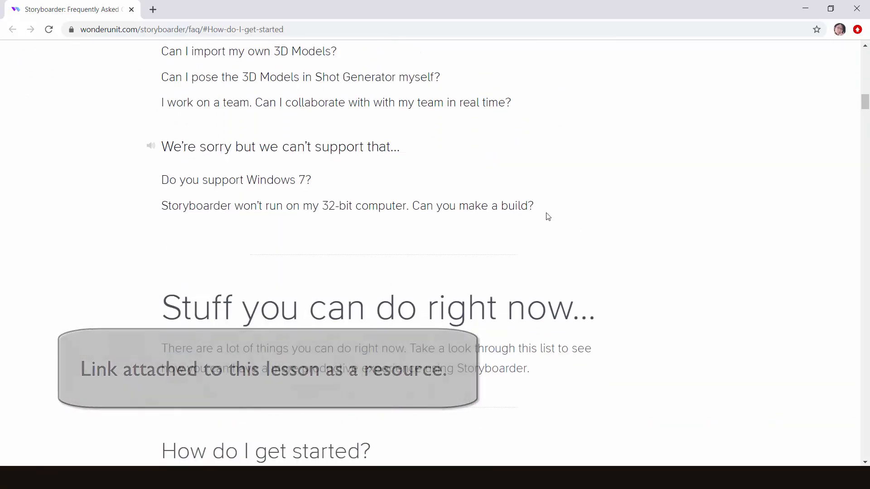
scroll(547, 216, up, 20)
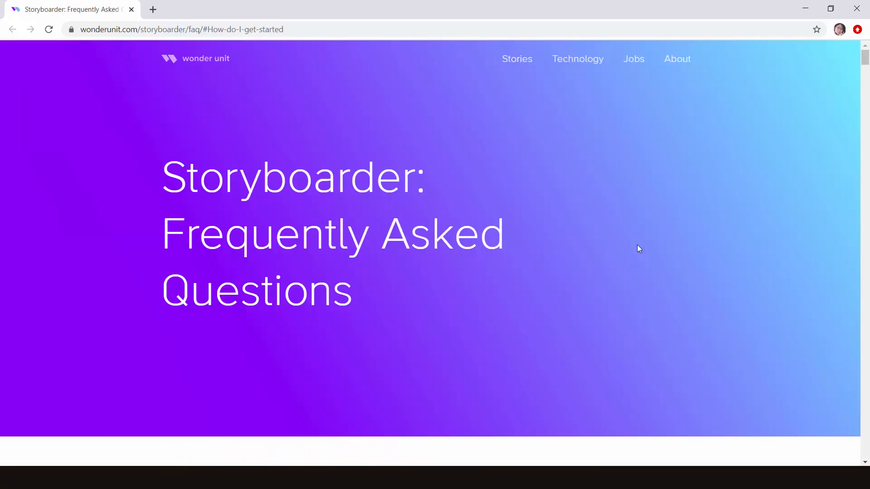